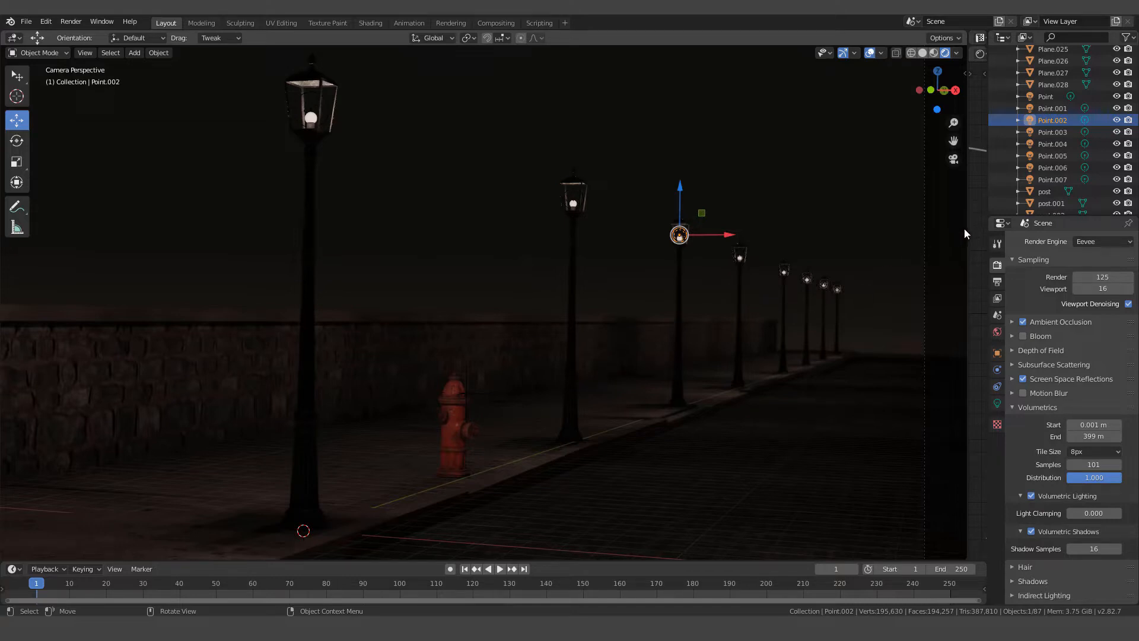
Enlarge the shader editor beside the viewport and set its shader type to World.
left_click_drag(969, 234, 628, 243)
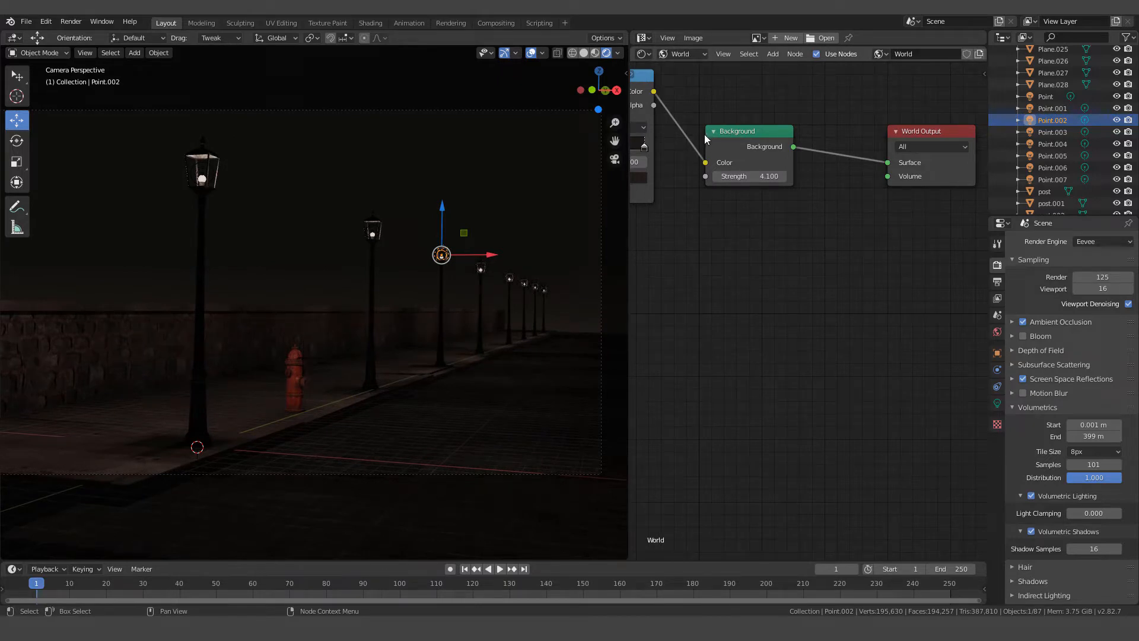
left_click(688, 54)
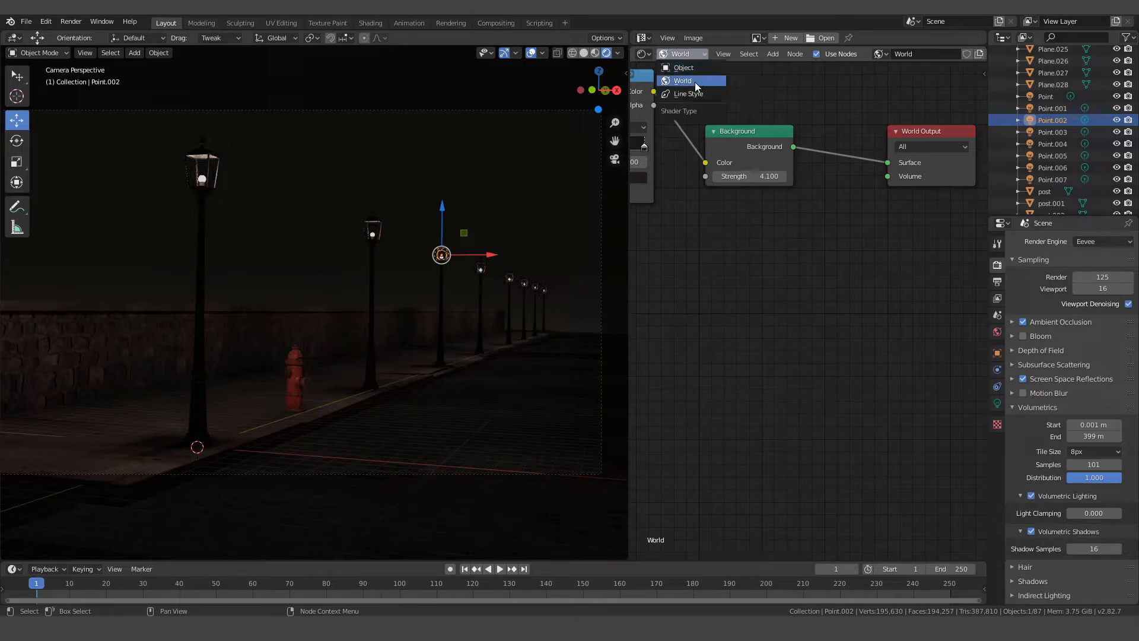
left_click(694, 81)
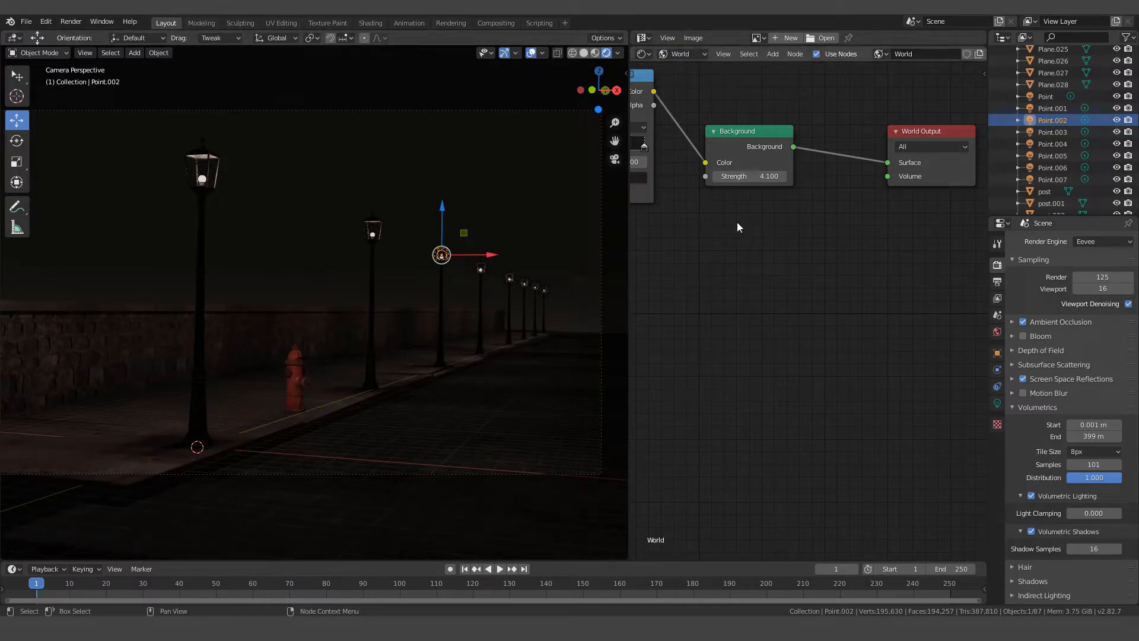
Examine the world's node chain, from the texture coordinate, Mapping, Gradient Texture and ColorRamp nodes through to the World Output.
middle_click_drag(745, 218, 732, 289)
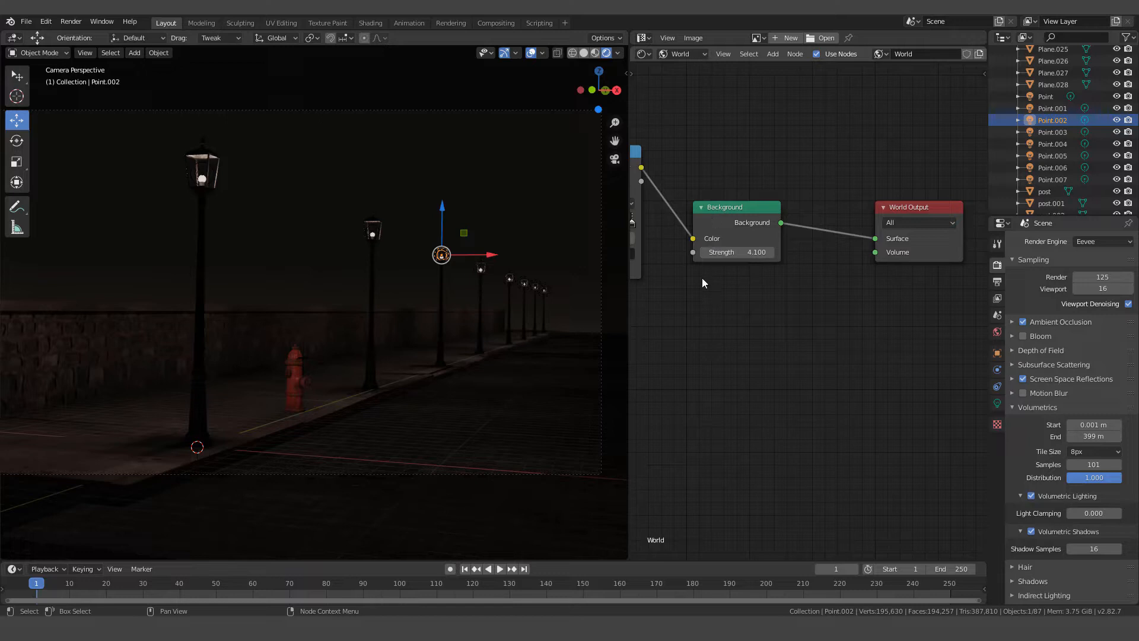
middle_click_drag(691, 286, 645, 291)
scroll(661, 235, "up", 1)
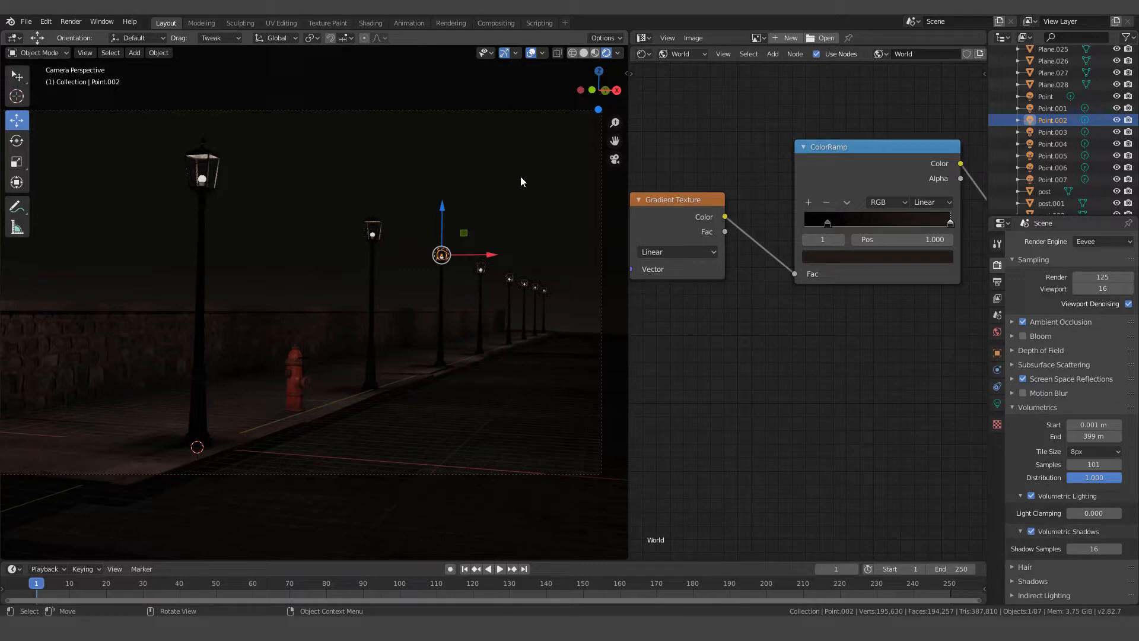
middle_click_drag(660, 322, 921, 276)
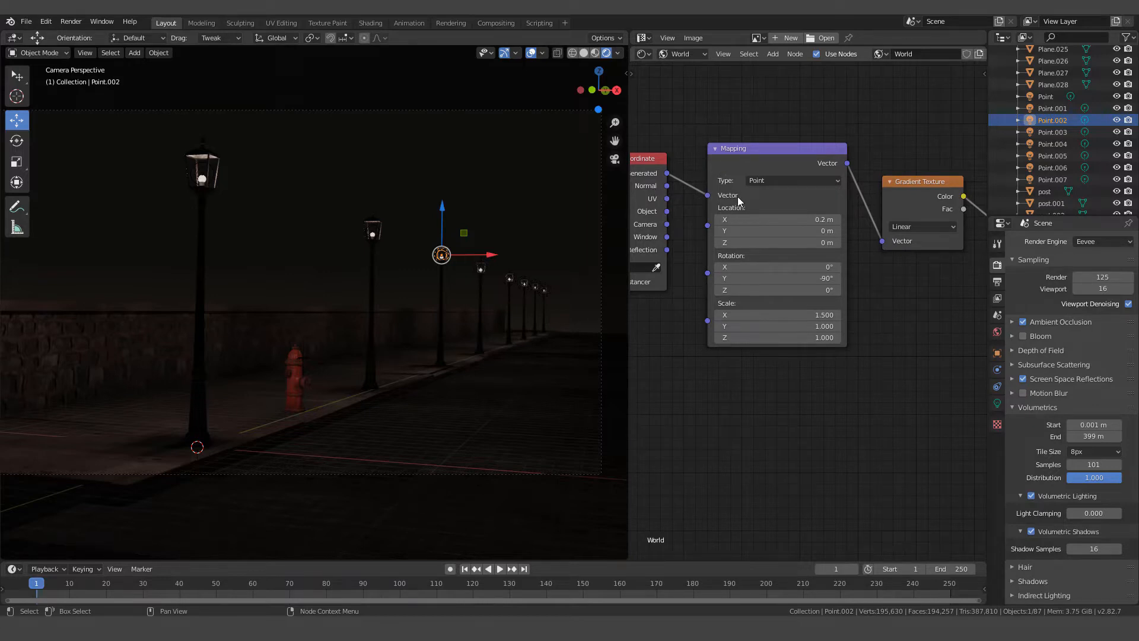
left_click_drag(736, 277, 817, 282)
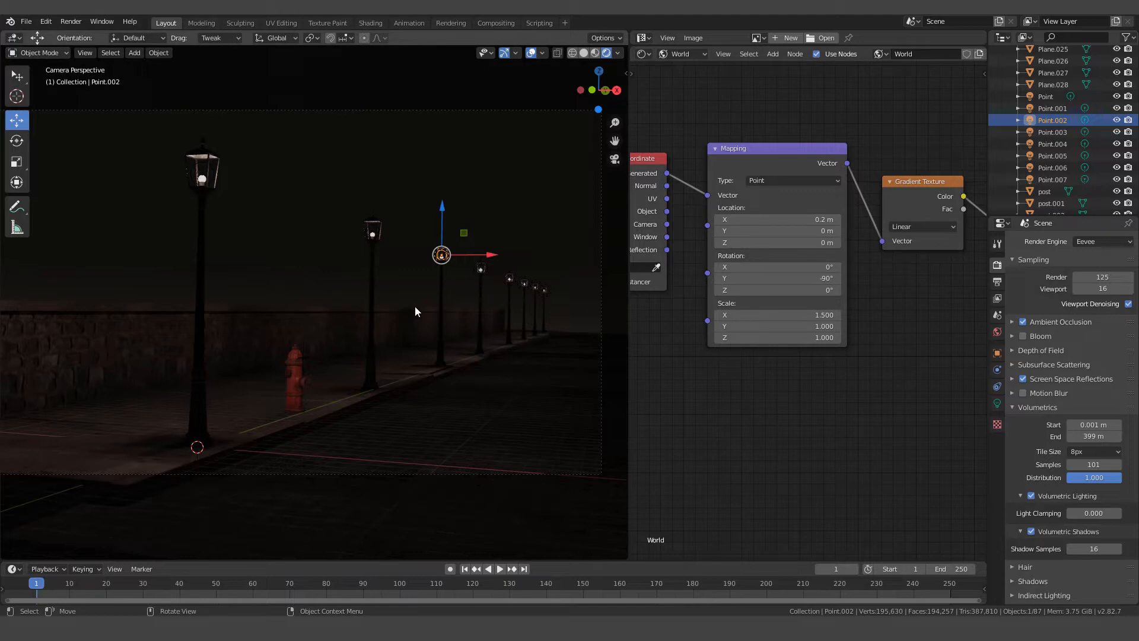
scroll(755, 389, "down", 2)
middle_click_drag(755, 390, 933, 371)
scroll(848, 261, "up", 2)
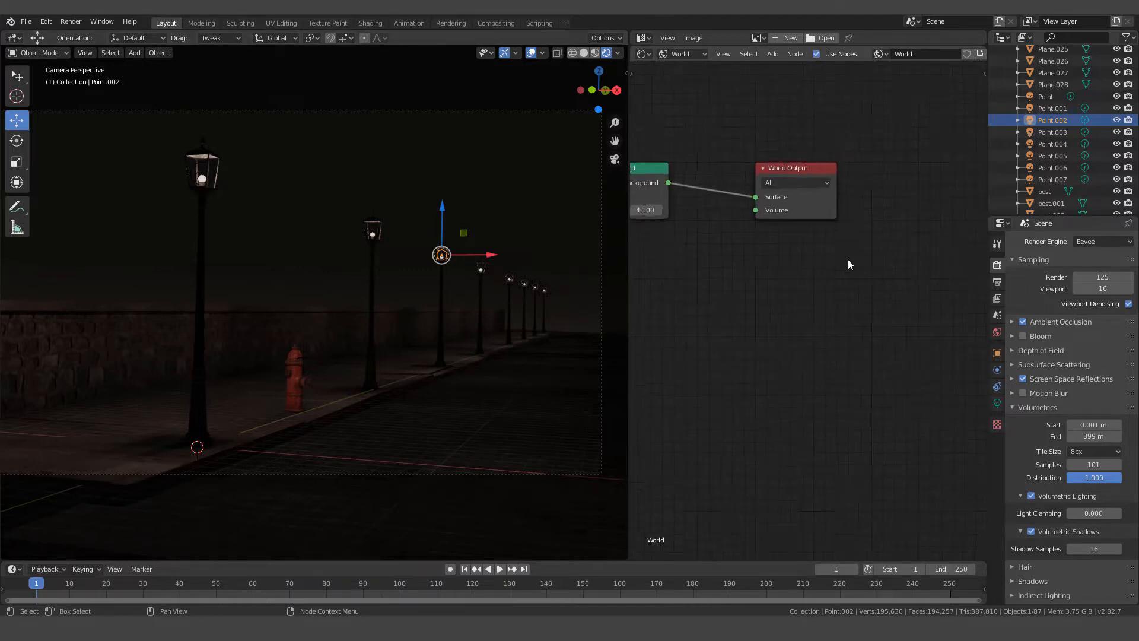
scroll(829, 237, "up", 2)
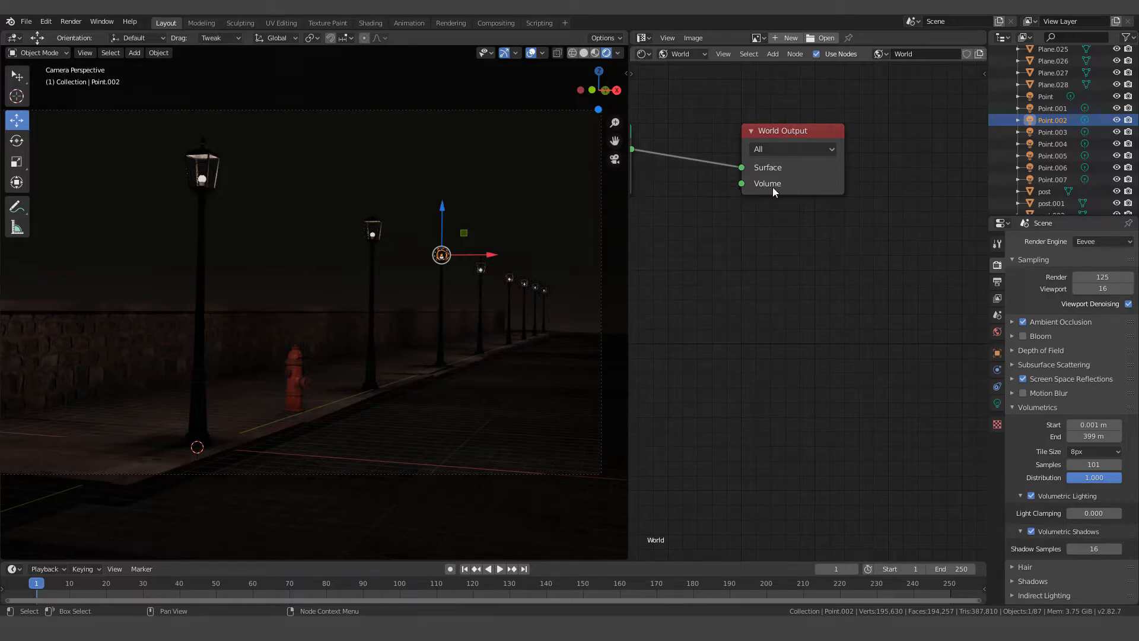
Add a Volume Scatter node below the Background node and connect it to the World Output's Volume input.
middle_click_drag(752, 247, 875, 247)
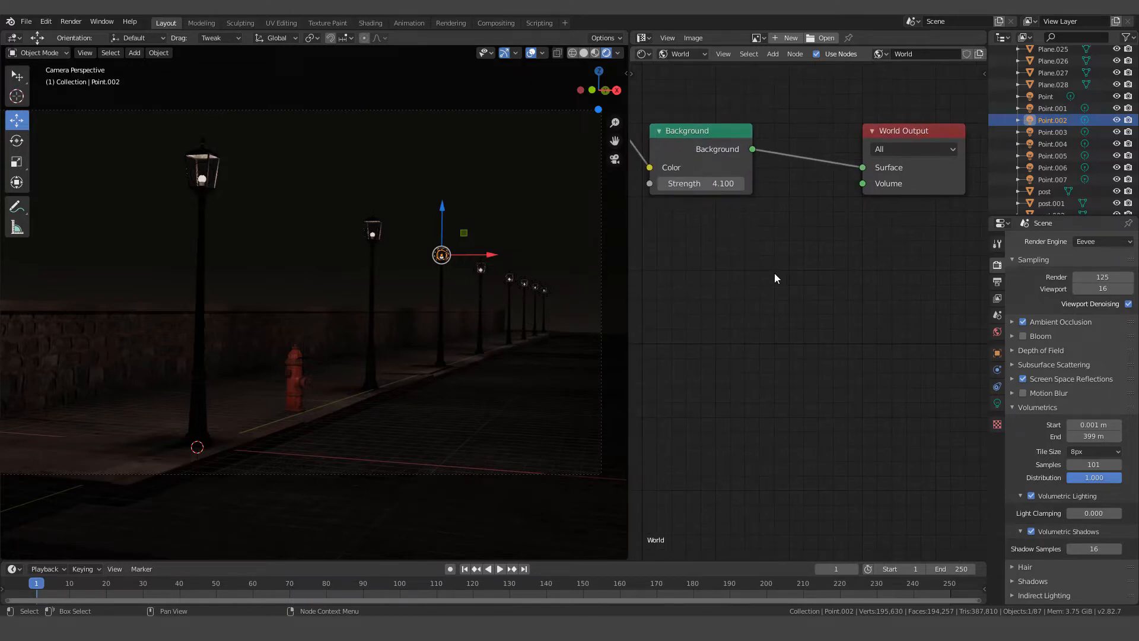
key("shift+a")
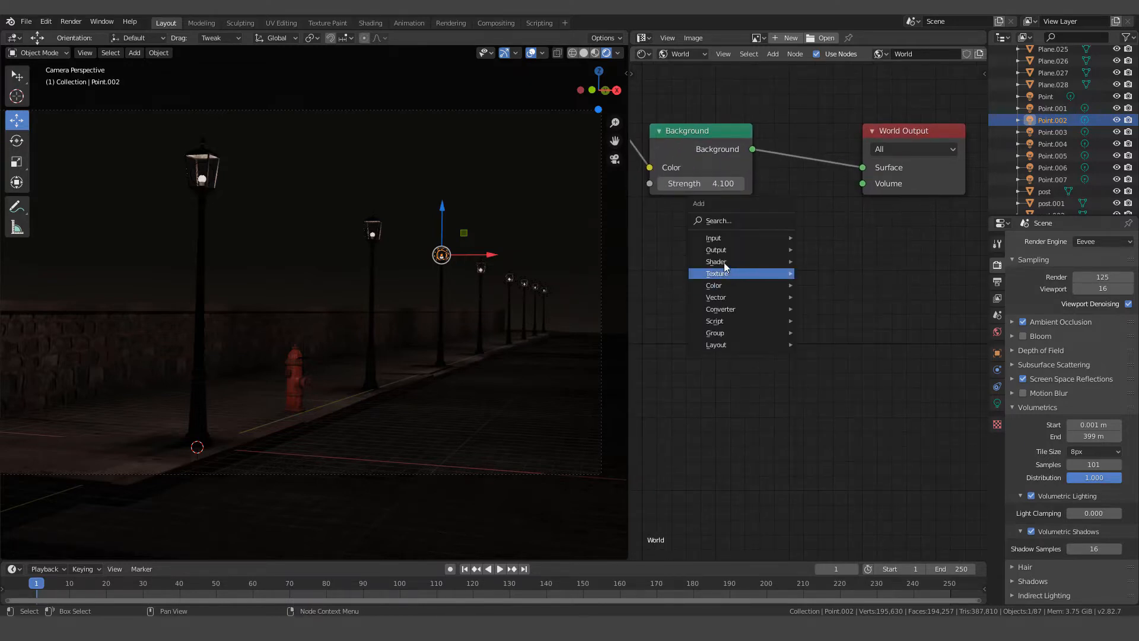
mouse_move(724, 262)
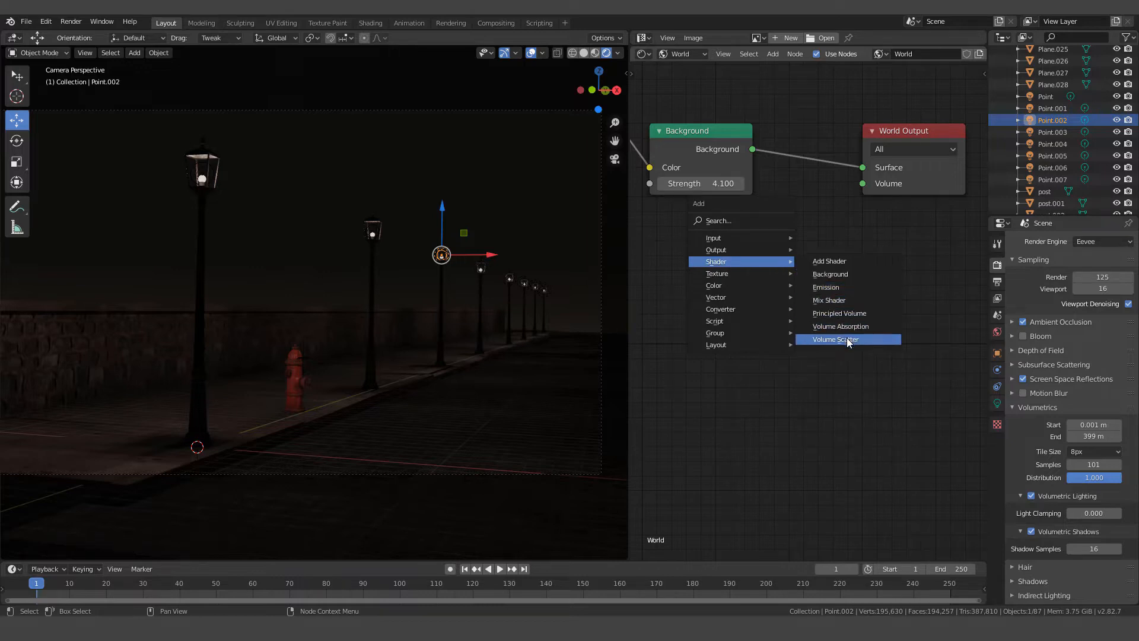
left_click(846, 337)
left_click(783, 291)
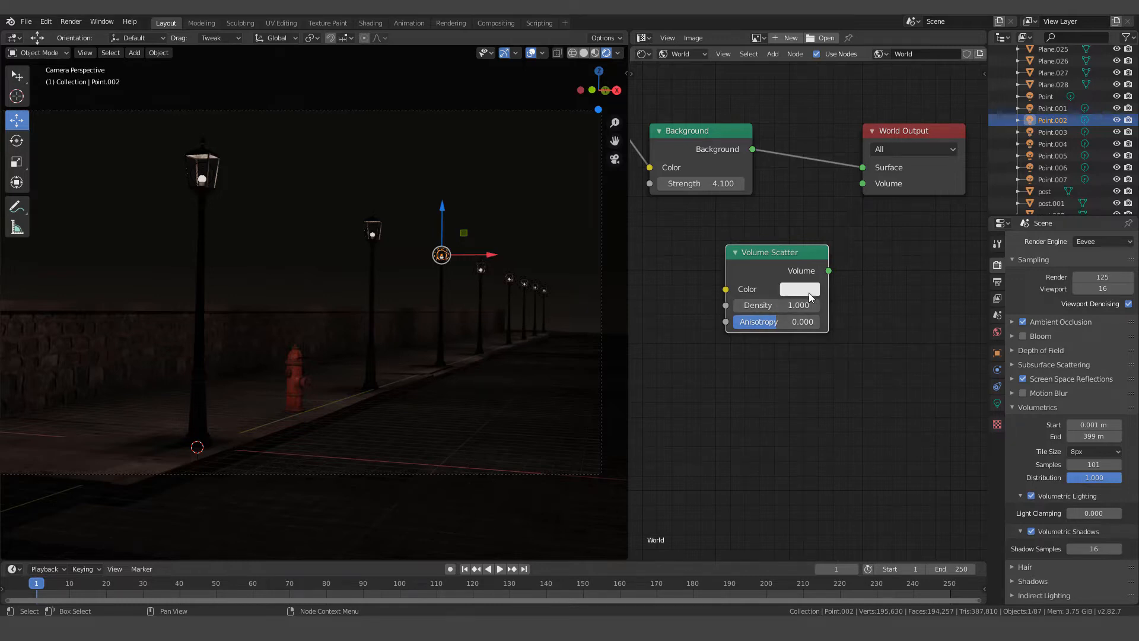
left_click_drag(829, 273, 862, 184)
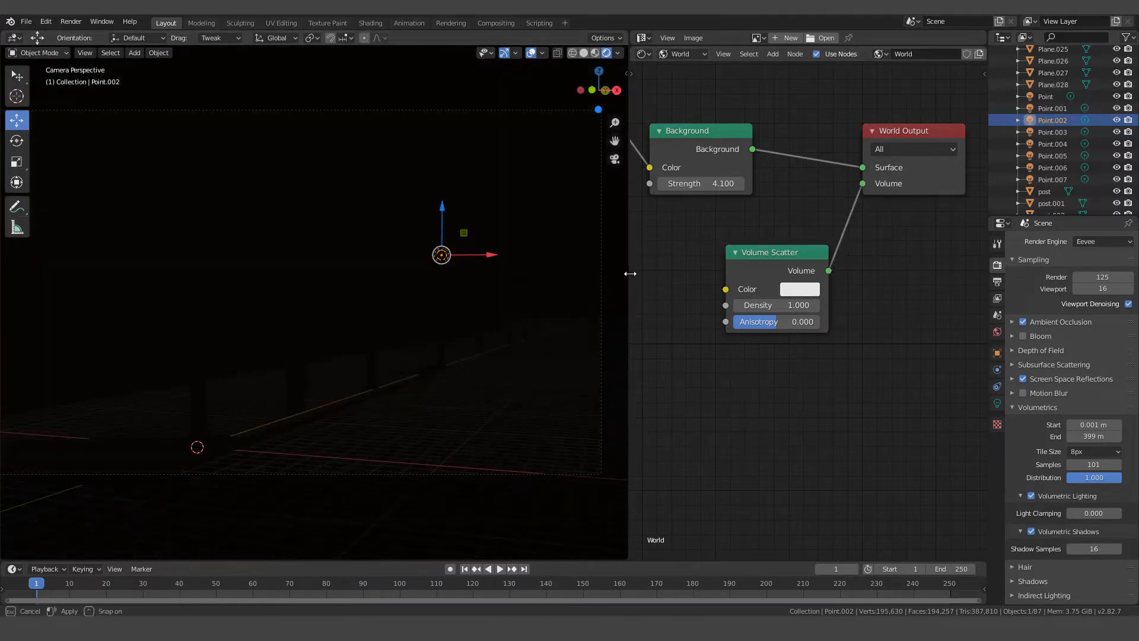
Enlarge the viewport beside the shader editor and set the Volume Scatter density to 0.005.
left_click_drag(629, 274, 905, 270)
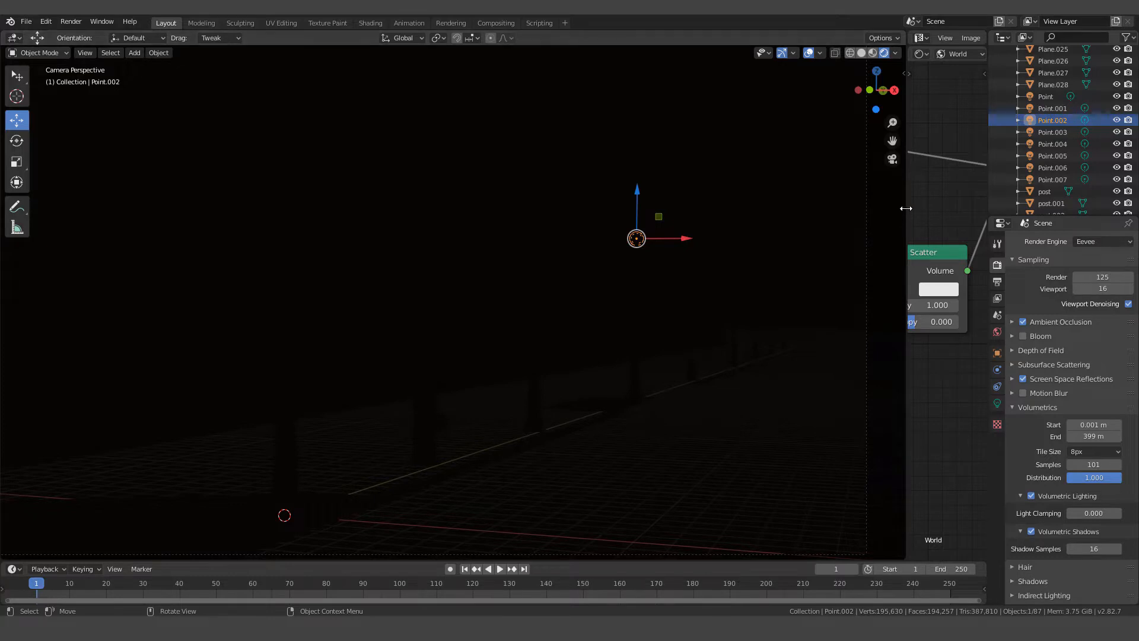
left_click_drag(905, 211, 829, 242)
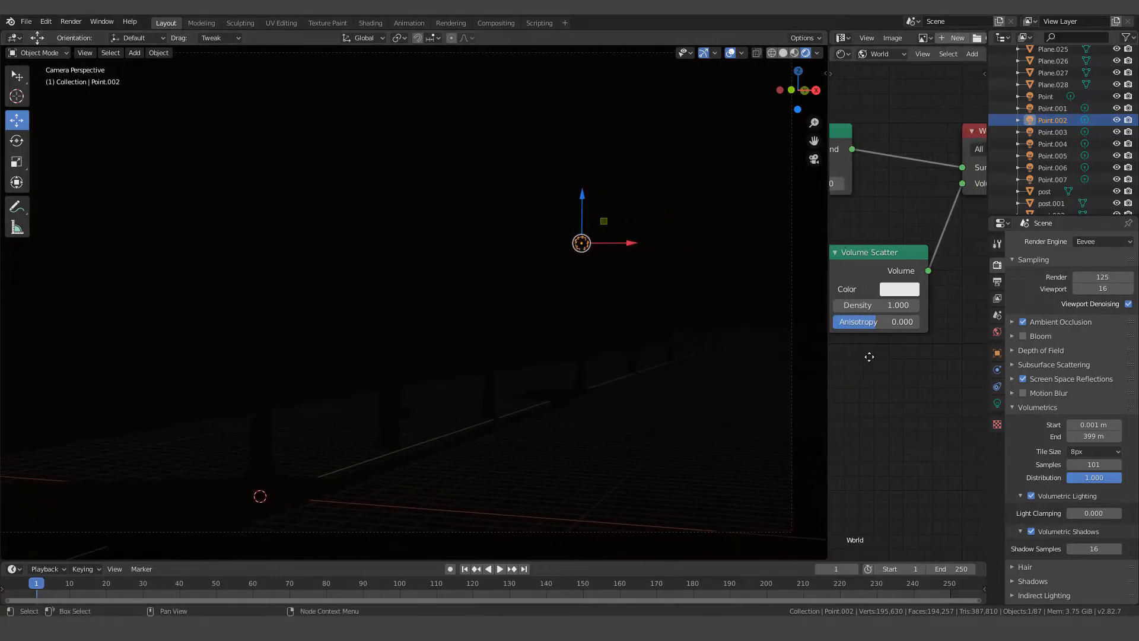
middle_click_drag(866, 356, 880, 365)
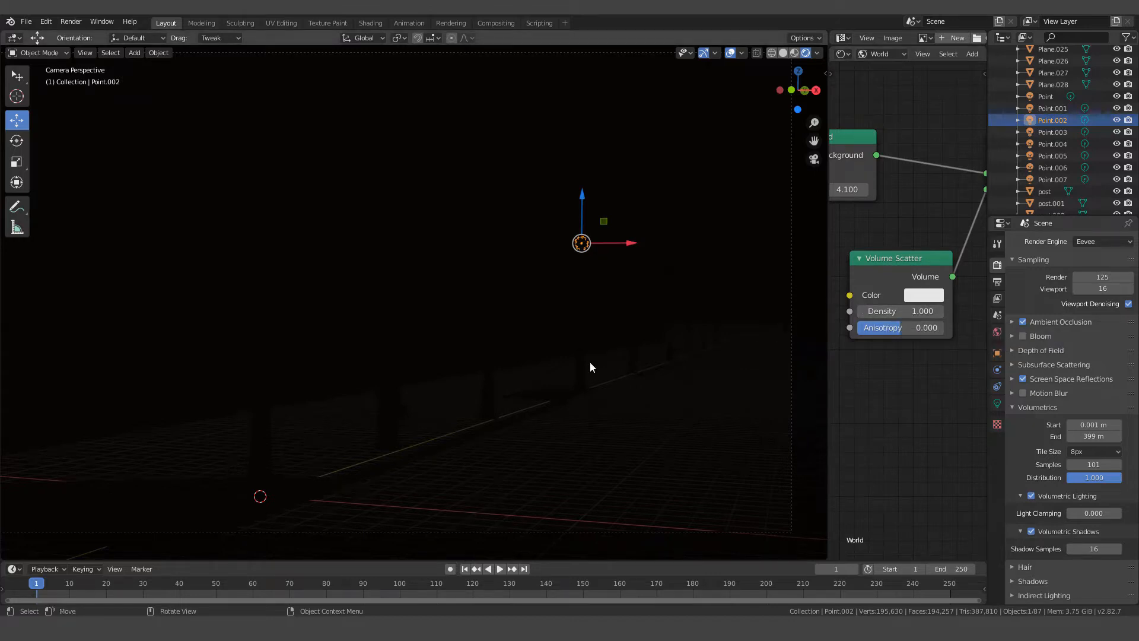
left_click(912, 312)
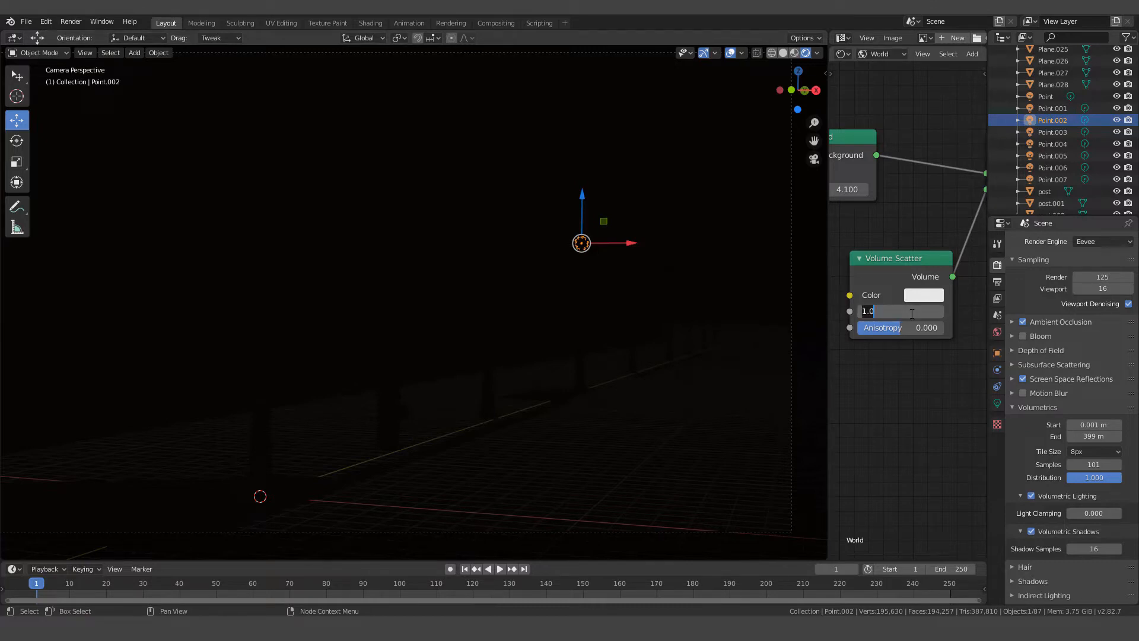
key("BackSpace")
type(".005")
key("Return")
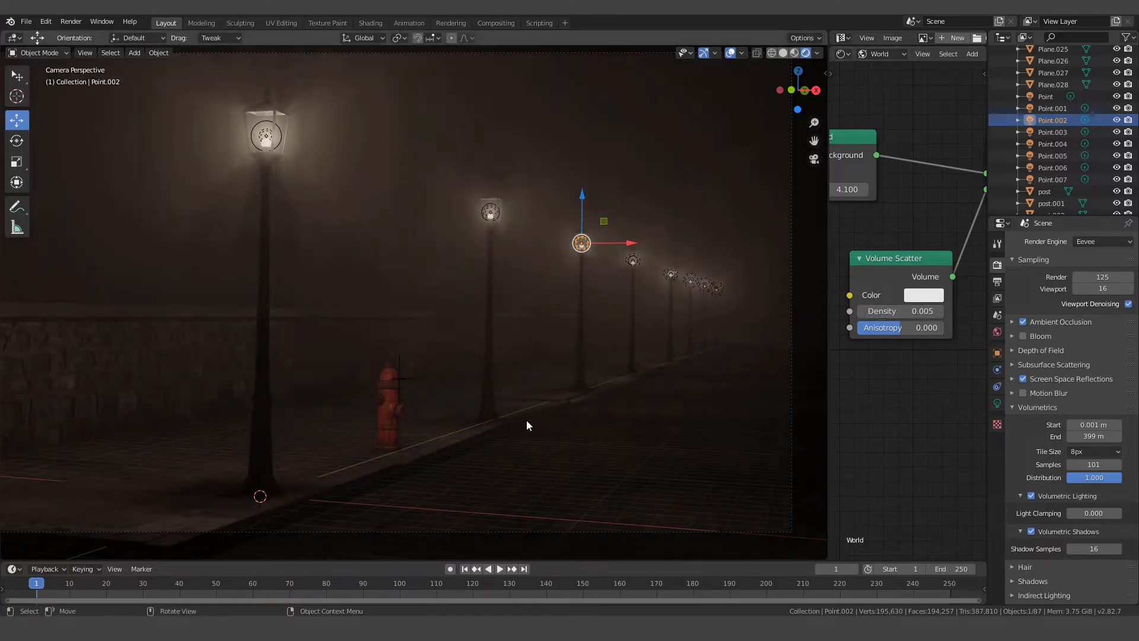
scroll(534, 413, "down", 1)
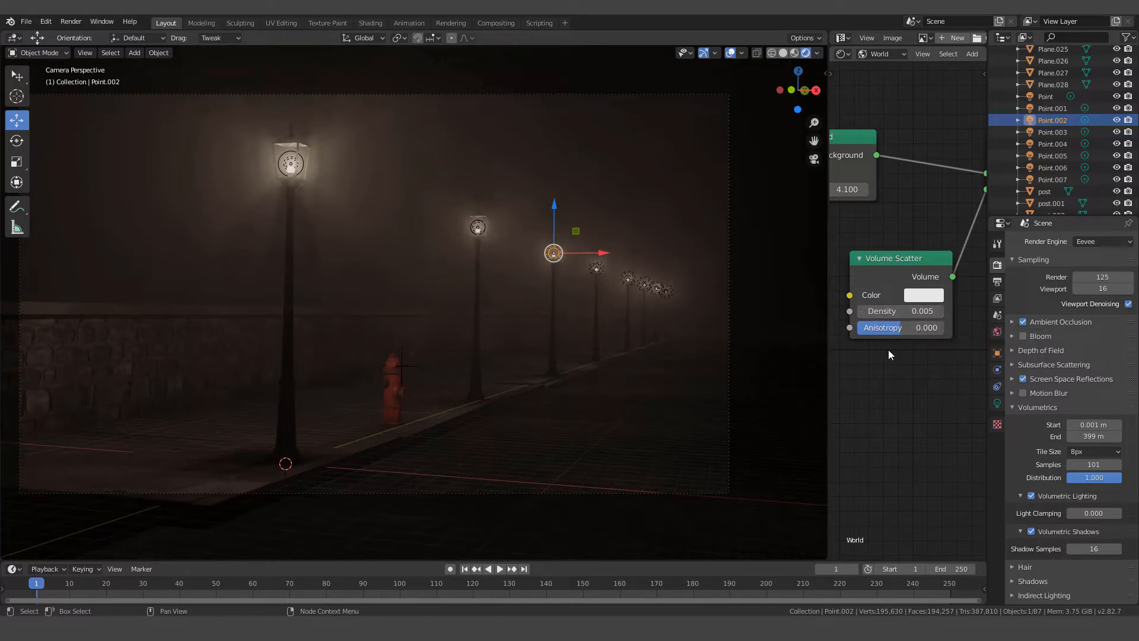
Try a blue fog, settle on a pale peach Volume Scatter color, and set the anisotropy to 0.067.
left_click(918, 298)
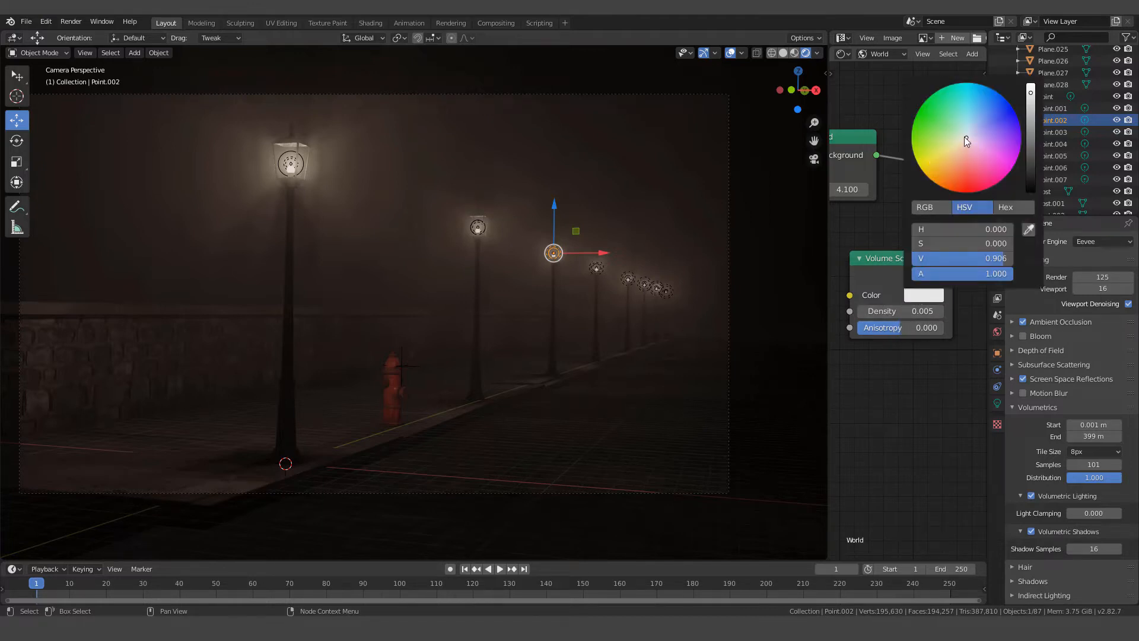
mouse_move(966, 138)
left_mouse_down()
mouse_move(966, 147)
mouse_move(978, 111)
left_mouse_up()
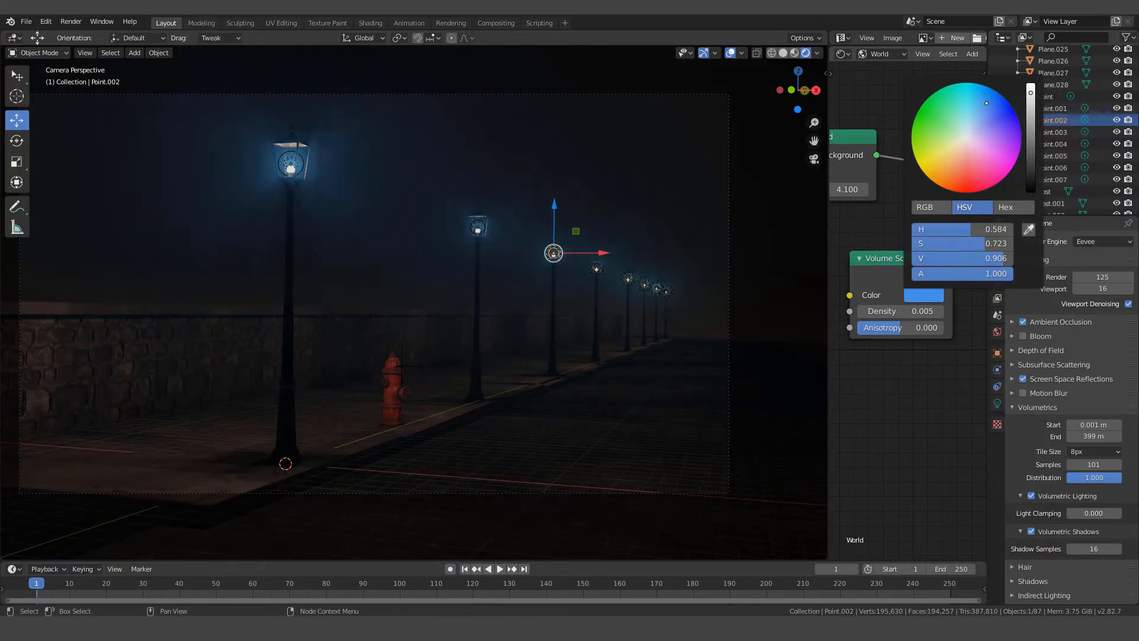
left_click_drag(978, 111, 962, 145)
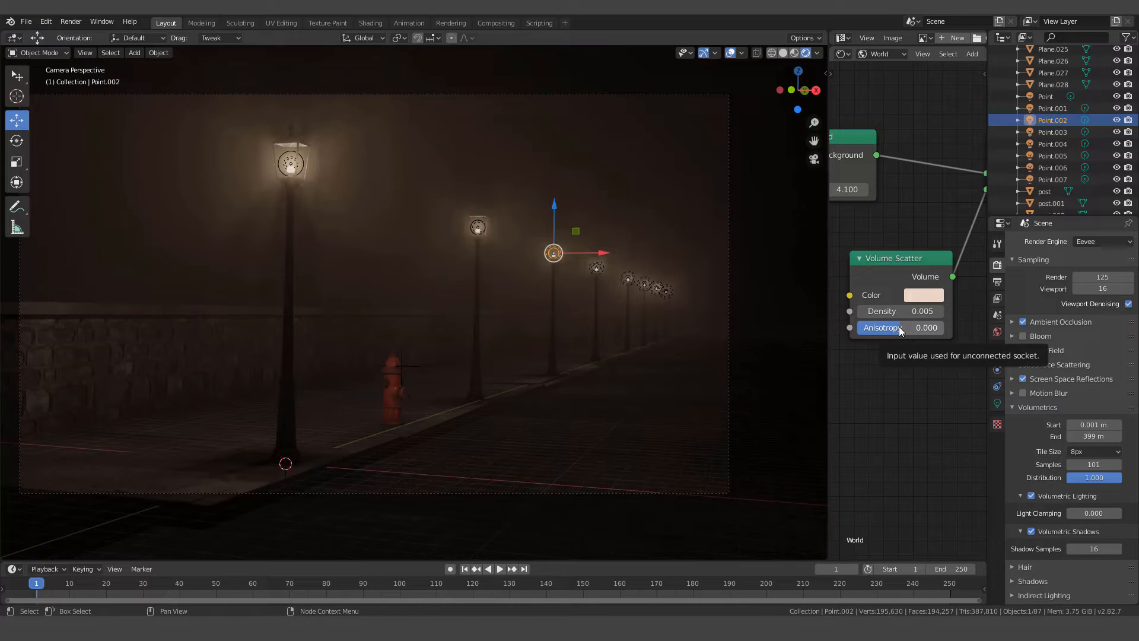
left_click_drag(900, 331, 921, 343)
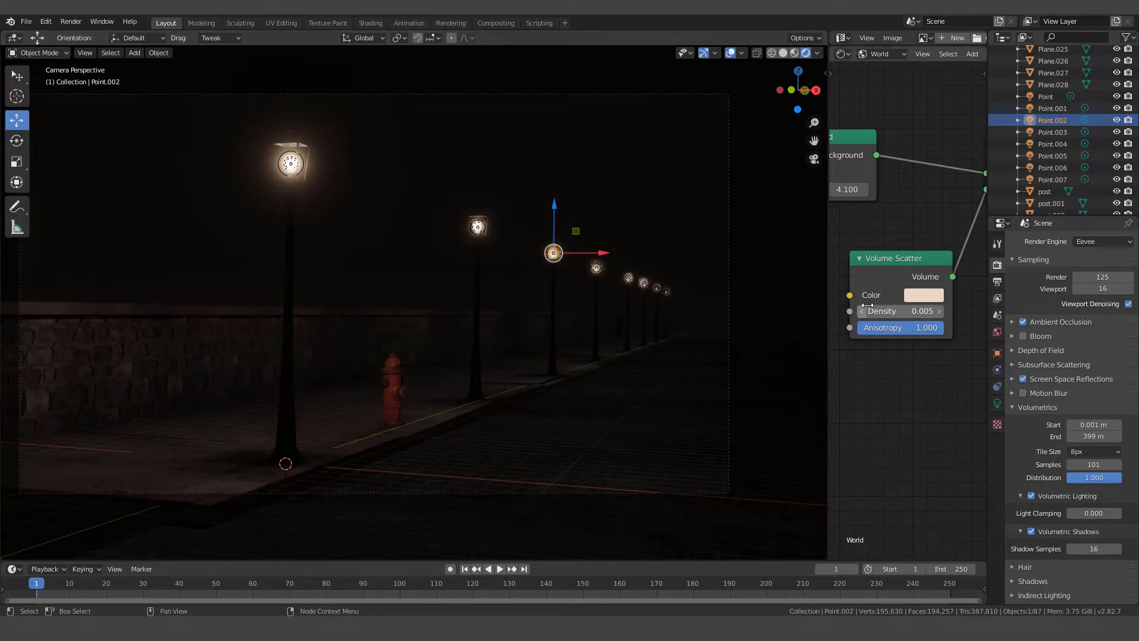
left_click_drag(930, 328, 902, 328)
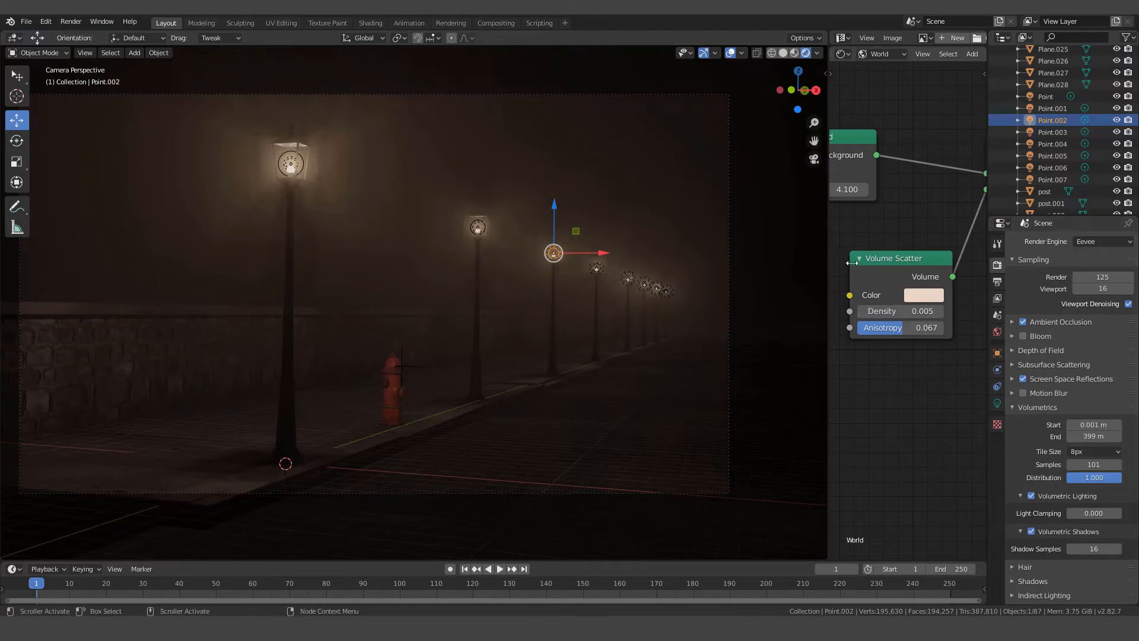
Add a Musgrave Texture node next to the Volume Scatter node and connect its Fac output to the Color input.
left_click_drag(826, 227, 642, 228)
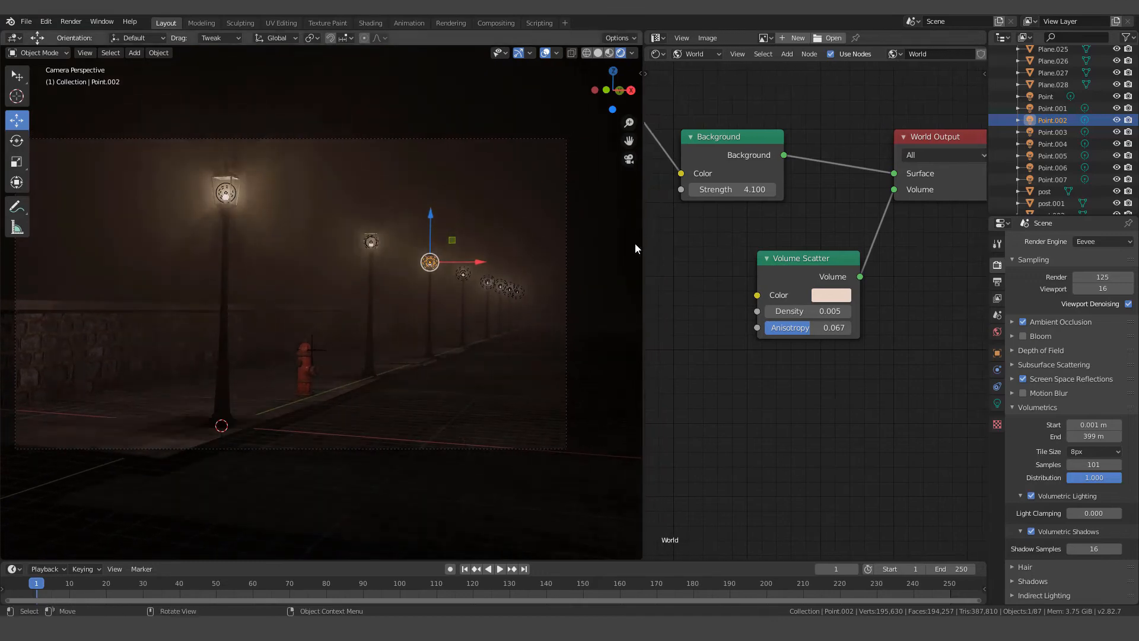
middle_click_drag(790, 375, 869, 355)
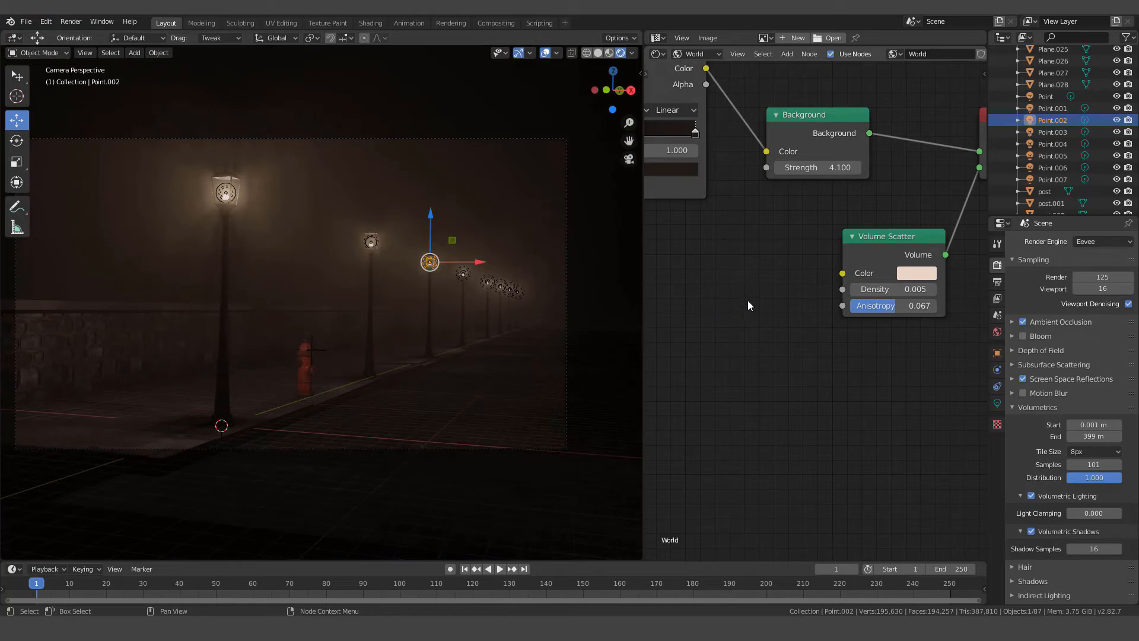
key("shift+a")
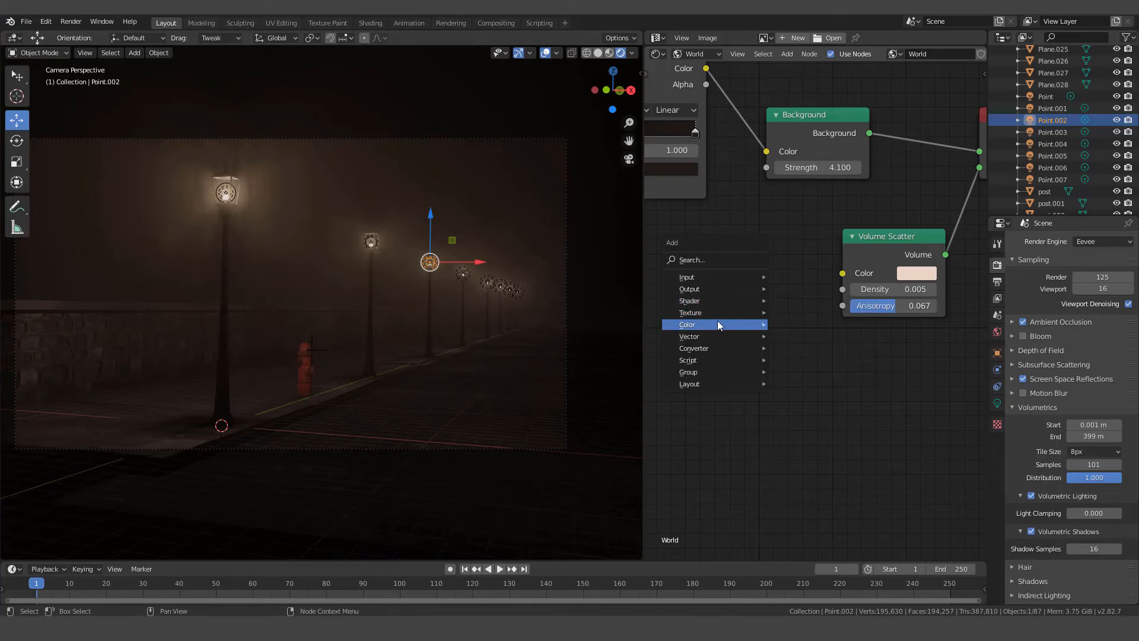
mouse_move(718, 313)
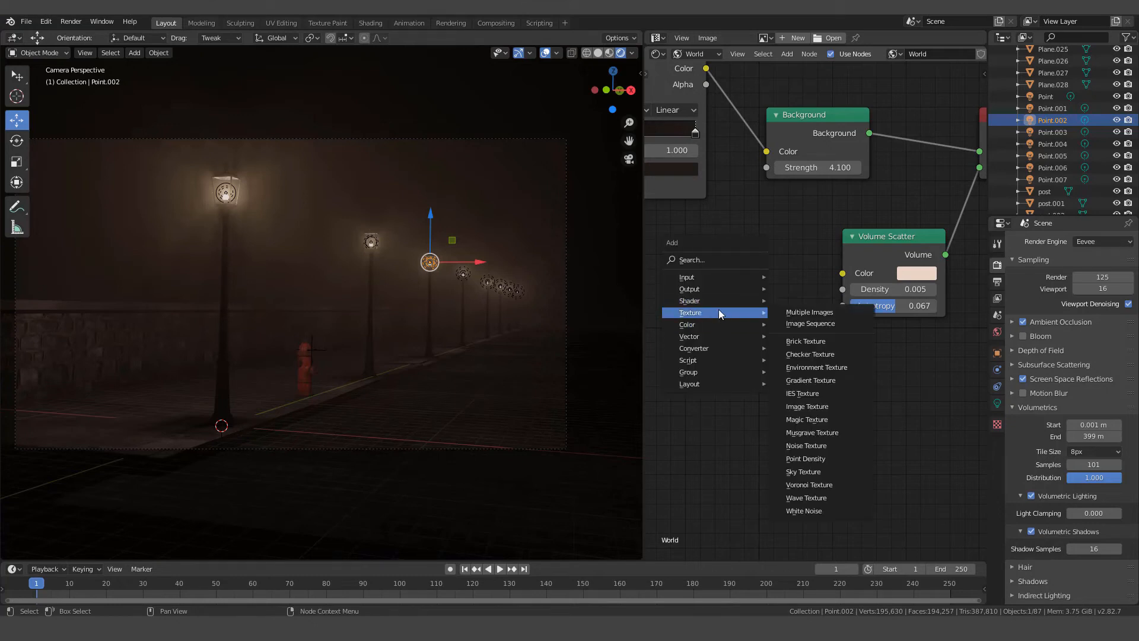
left_click(815, 432)
left_click(769, 273)
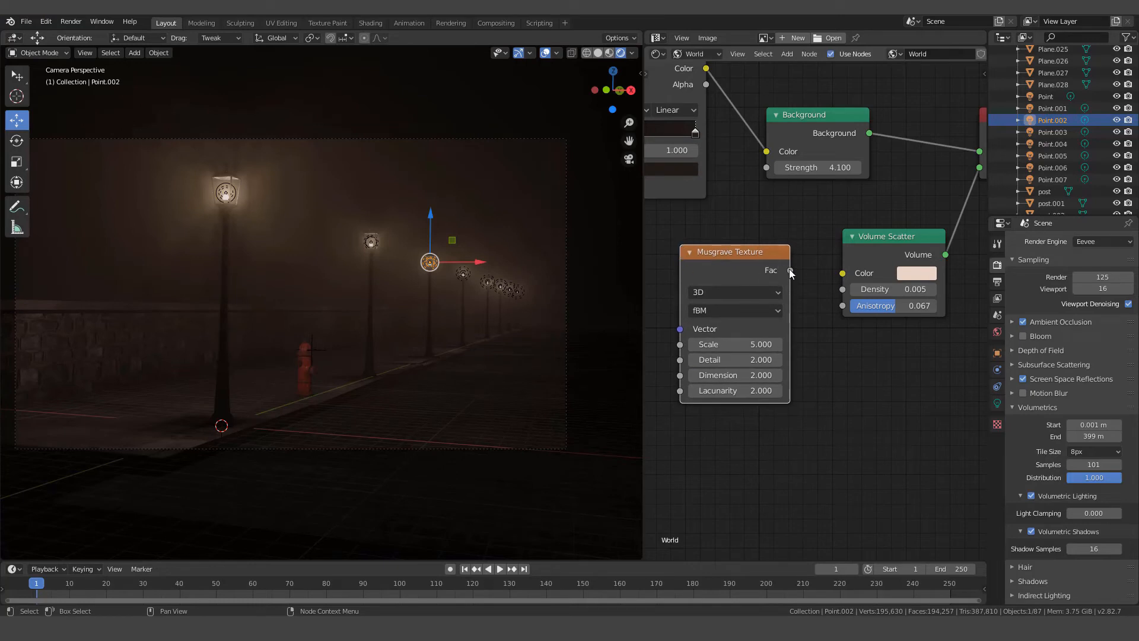
left_click_drag(789, 270, 842, 279)
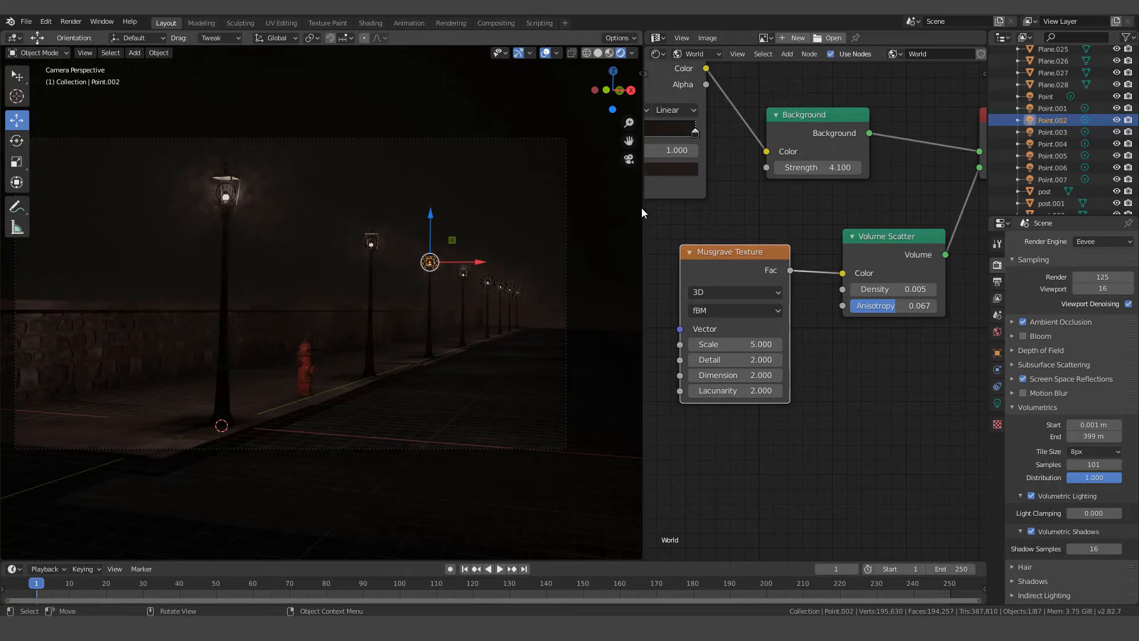
Enlarge the viewport and inspect the Musgrave-textured fog around the street lamps, keeping the Musgrave Texture settings in view.
left_click_drag(641, 207, 777, 202)
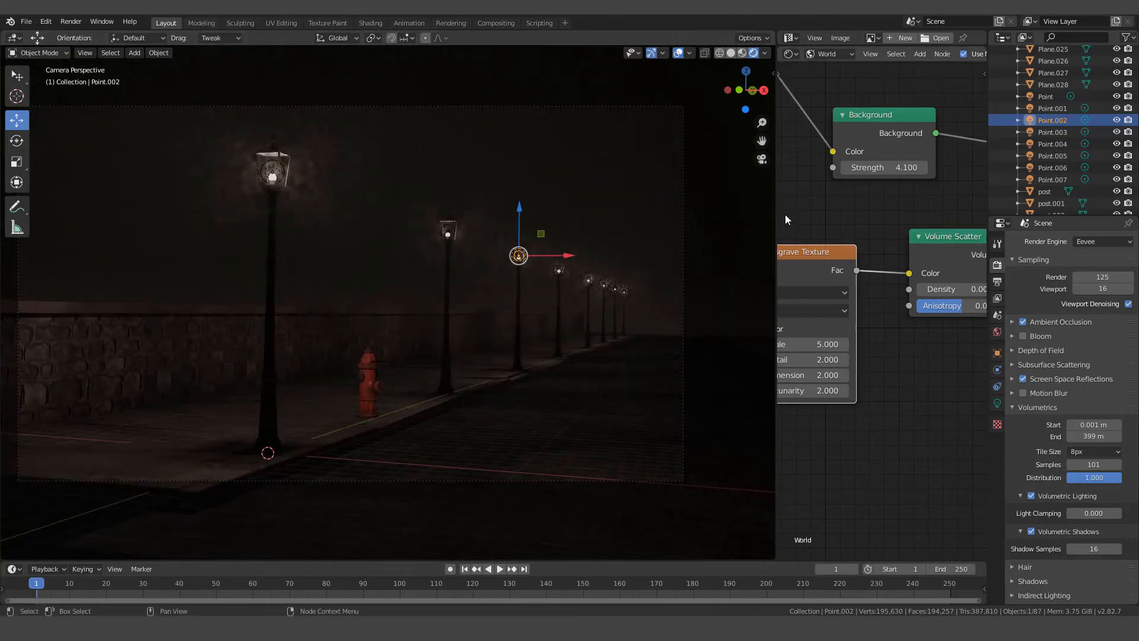
middle_click_drag(880, 349, 971, 341)
scroll(971, 341, "up", 1)
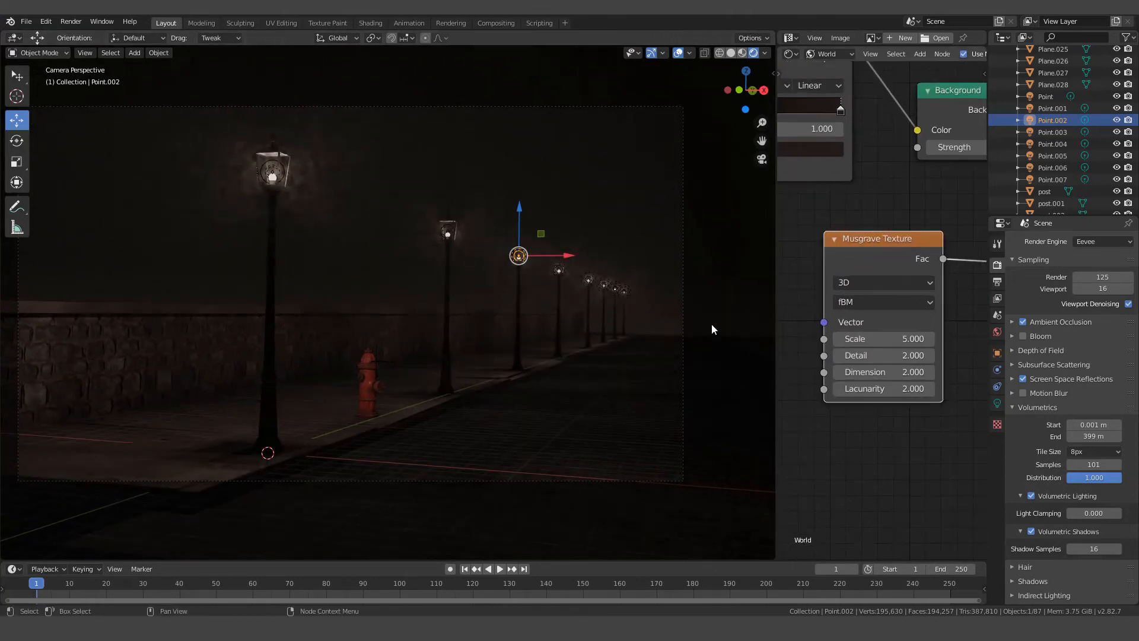
scroll(540, 282, "up", 1)
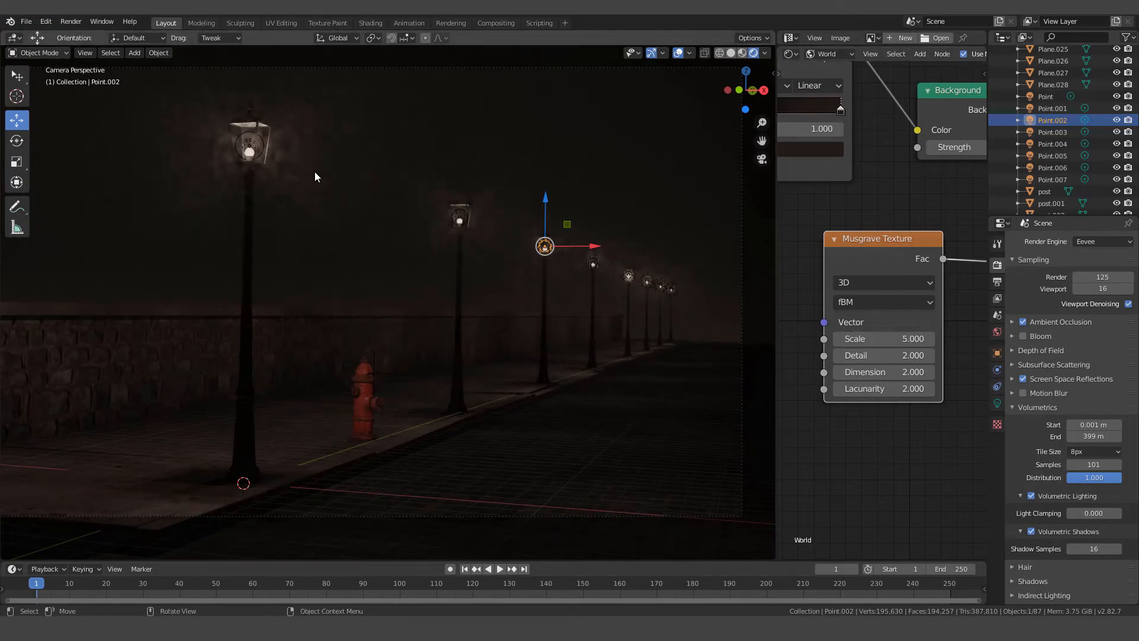
scroll(314, 172, "down", 1)
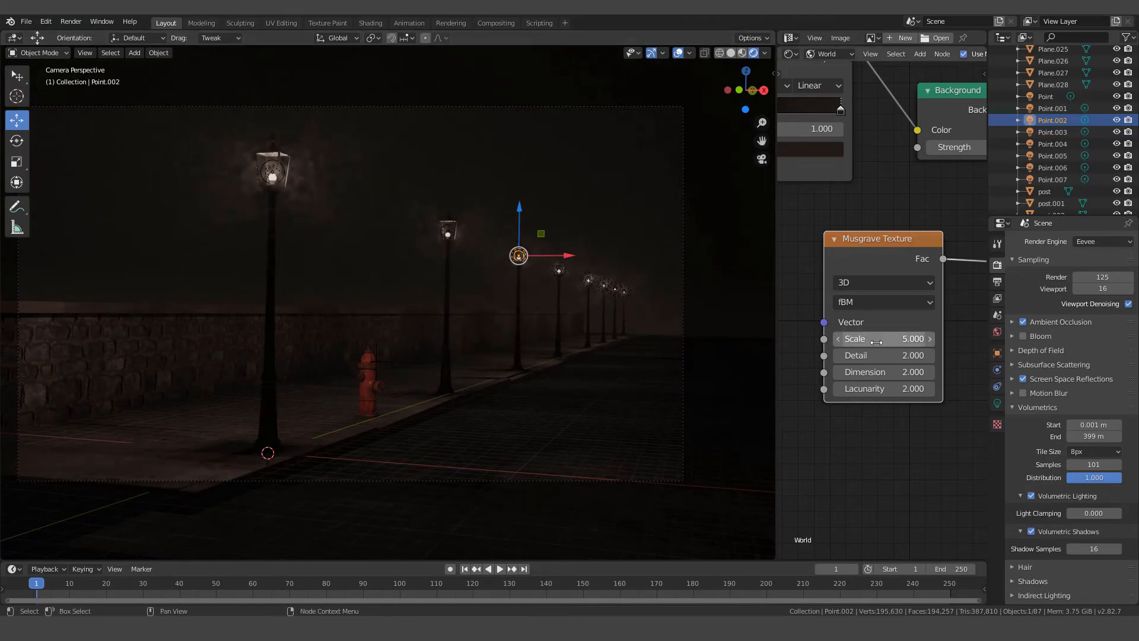
Try Musgrave Texture scales of 0.1 and 0.3 for the fog, and settle on a scale of 0.4.
left_click_drag(911, 339, 858, 339)
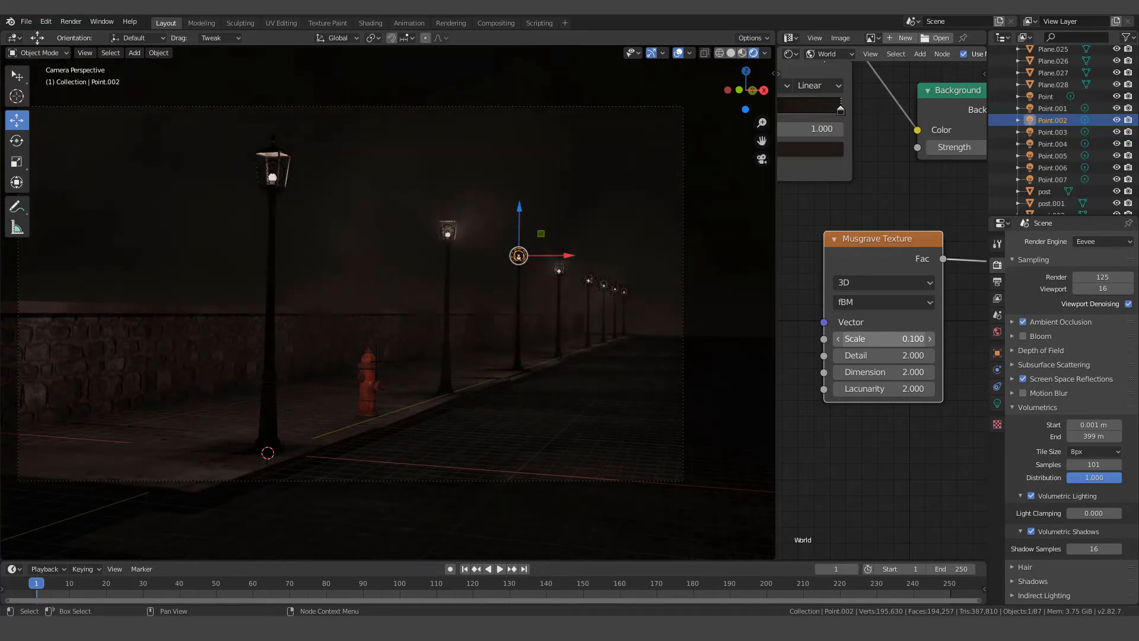
left_click_drag(858, 339, 912, 341)
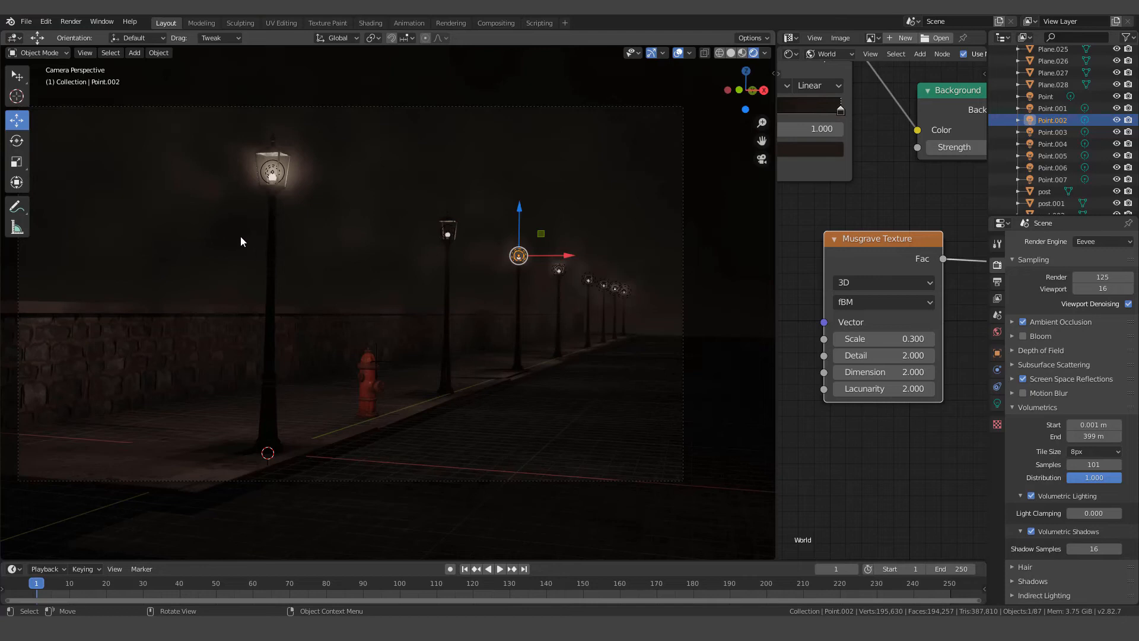
left_click(929, 338)
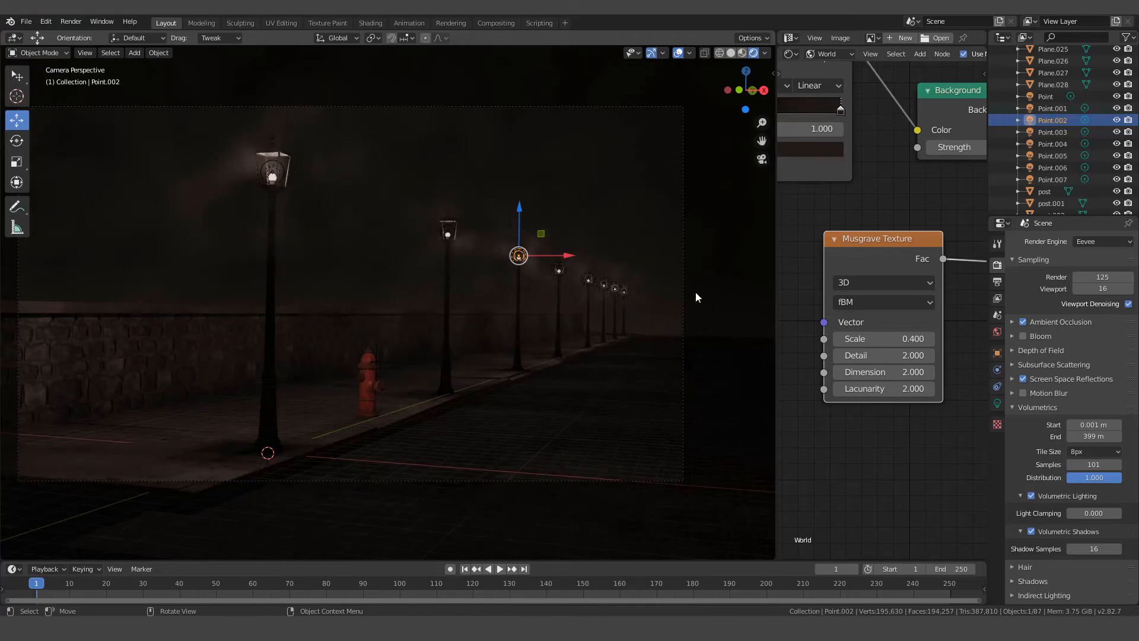
Add Mapping and Texture Coordinate nodes to the Musgrave Texture, feeding Generated coordinates through Mapping into its Vector input.
left_click_drag(775, 267, 534, 264)
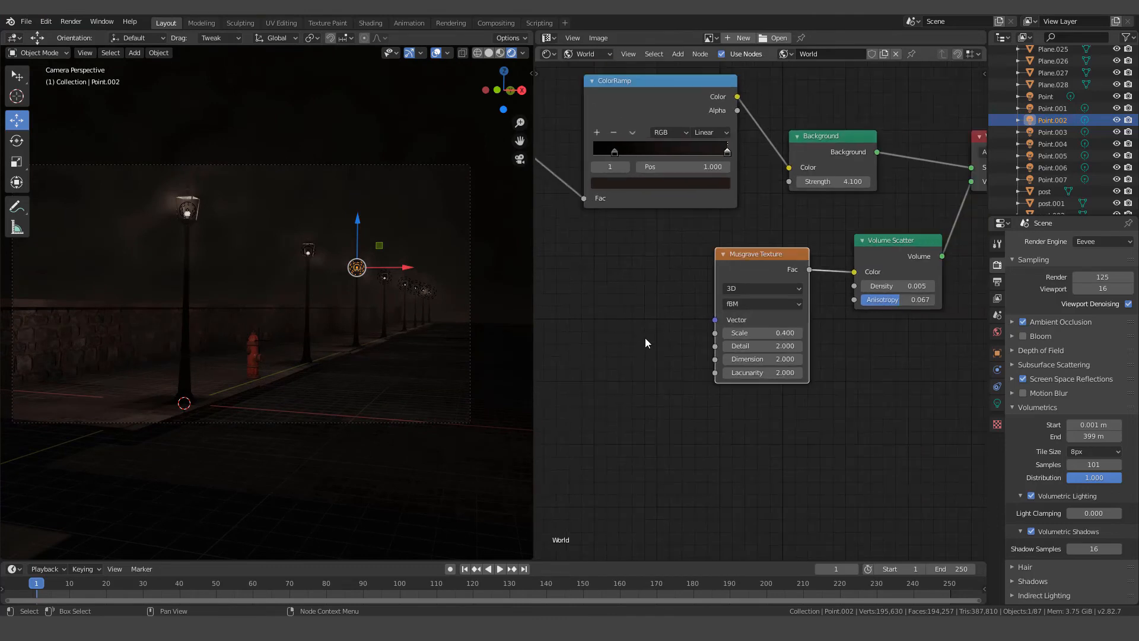
middle_click_drag(645, 337, 693, 399)
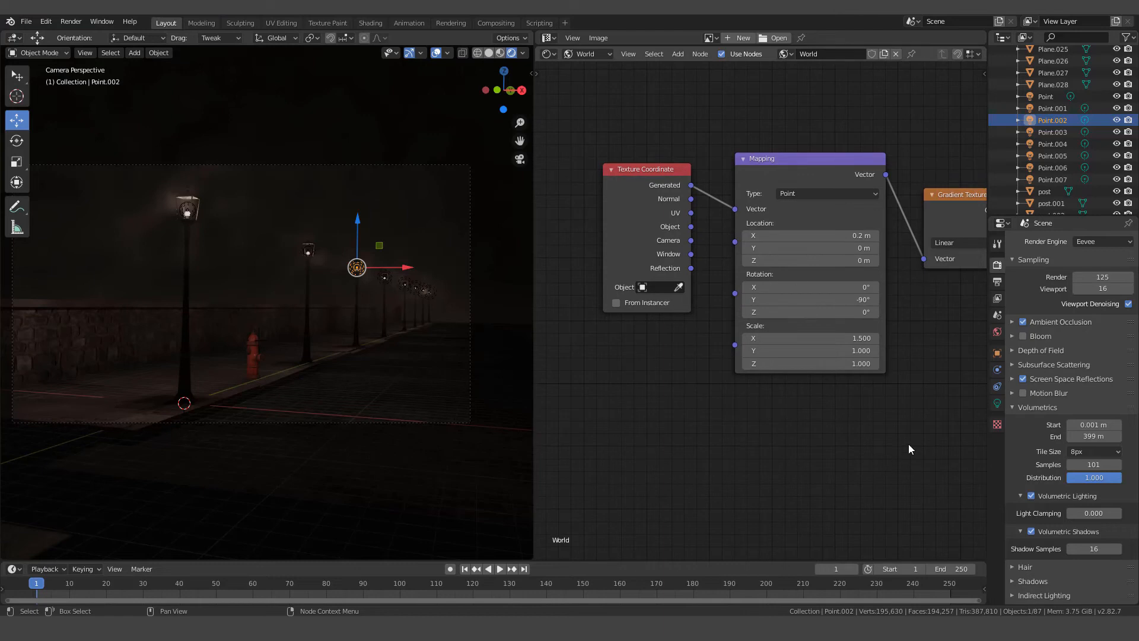
middle_click_drag(909, 444, 510, 336)
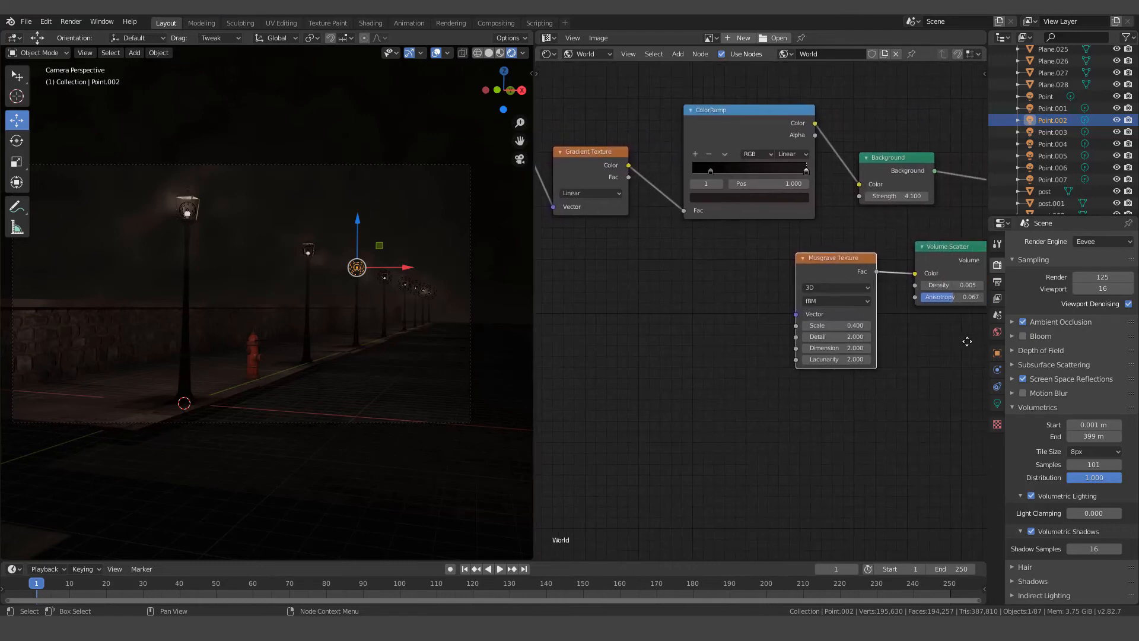
scroll(836, 267, "up", 3)
scroll(840, 260, "up", 1)
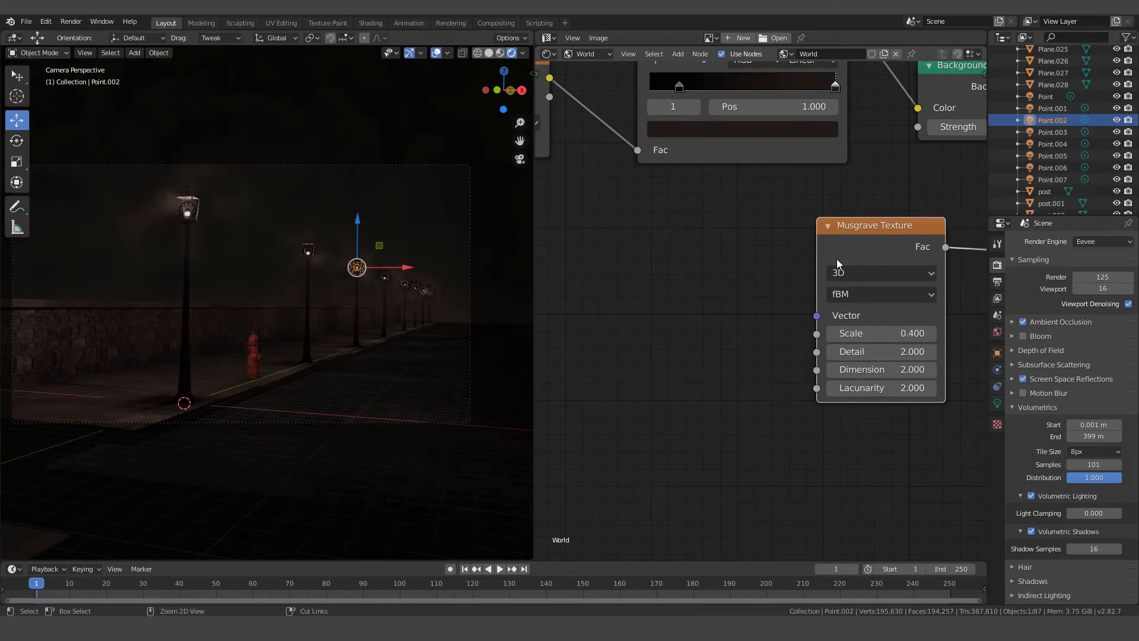
key("ctrl+t")
scroll(824, 463, "down", 1)
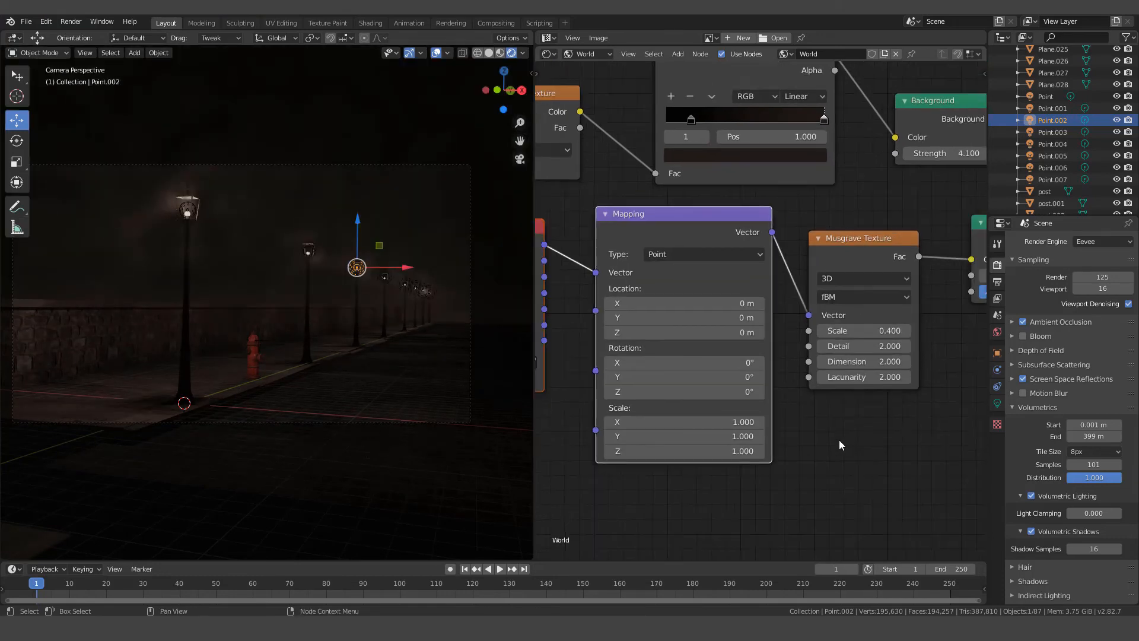
middle_click_drag(839, 440, 918, 416)
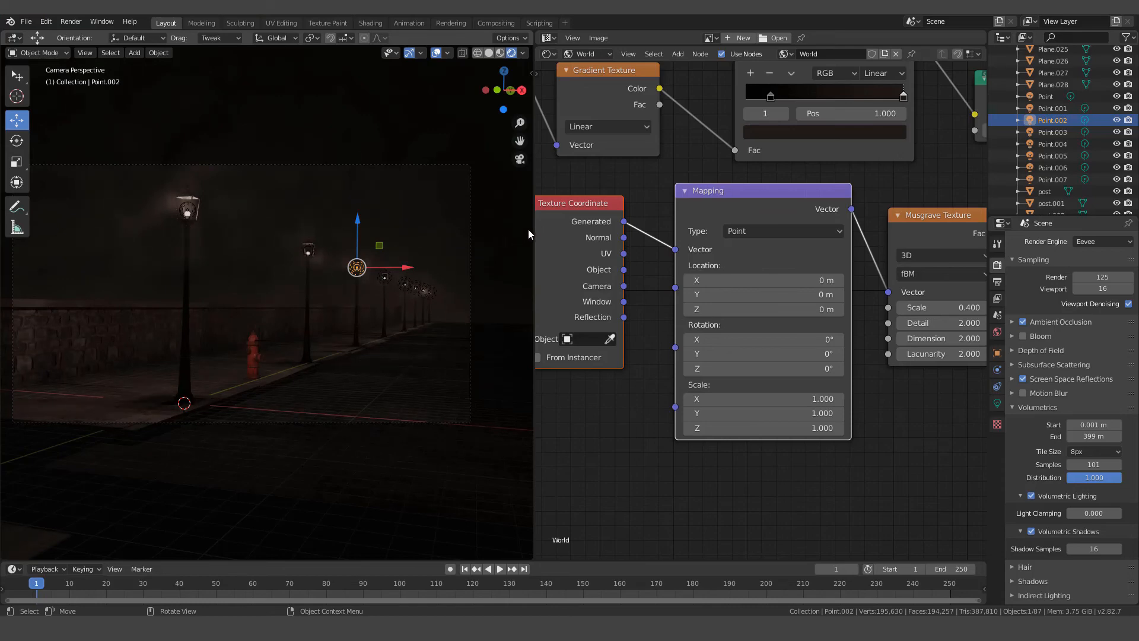
Enlarge the viewport, select the point light in the nearest street lamp, and open its light settings.
left_click_drag(536, 225, 876, 220)
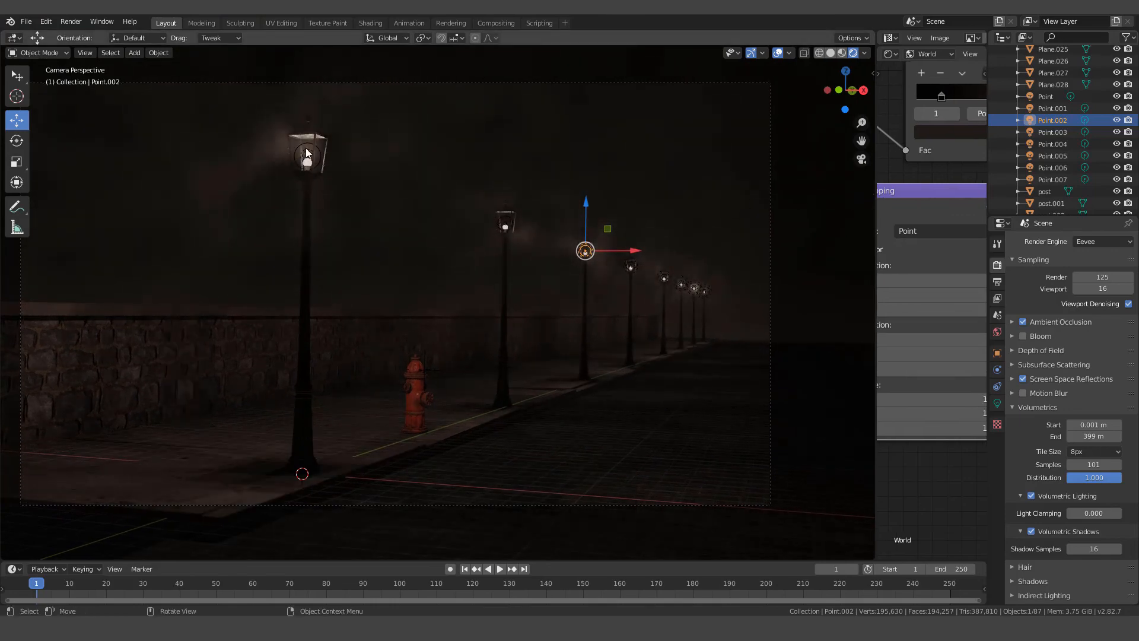
left_click(306, 152)
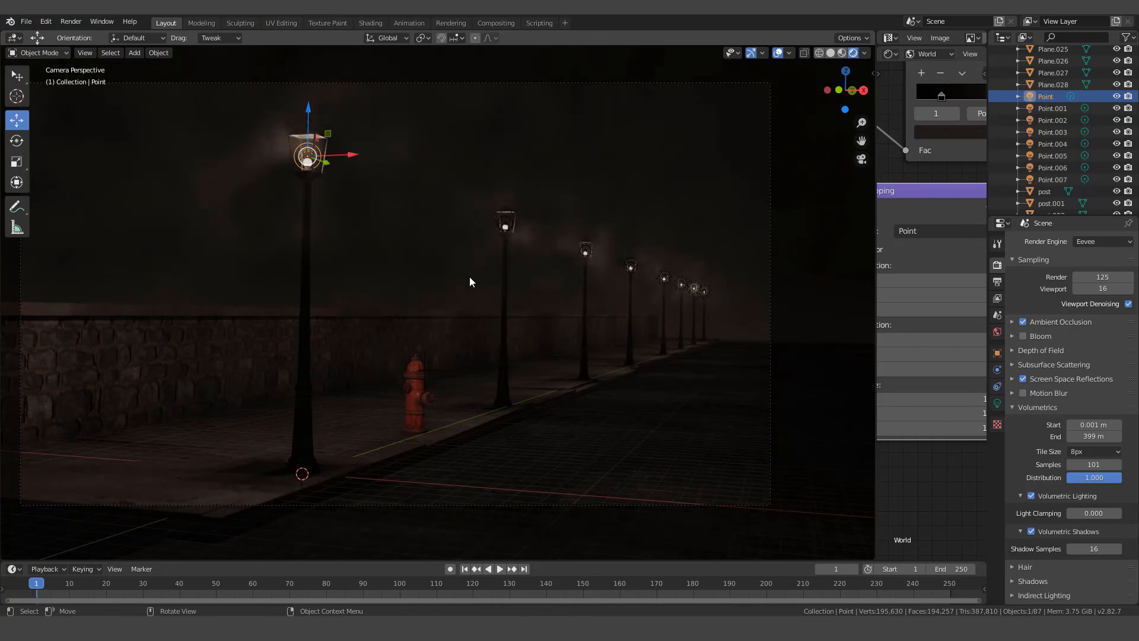
left_click(997, 404)
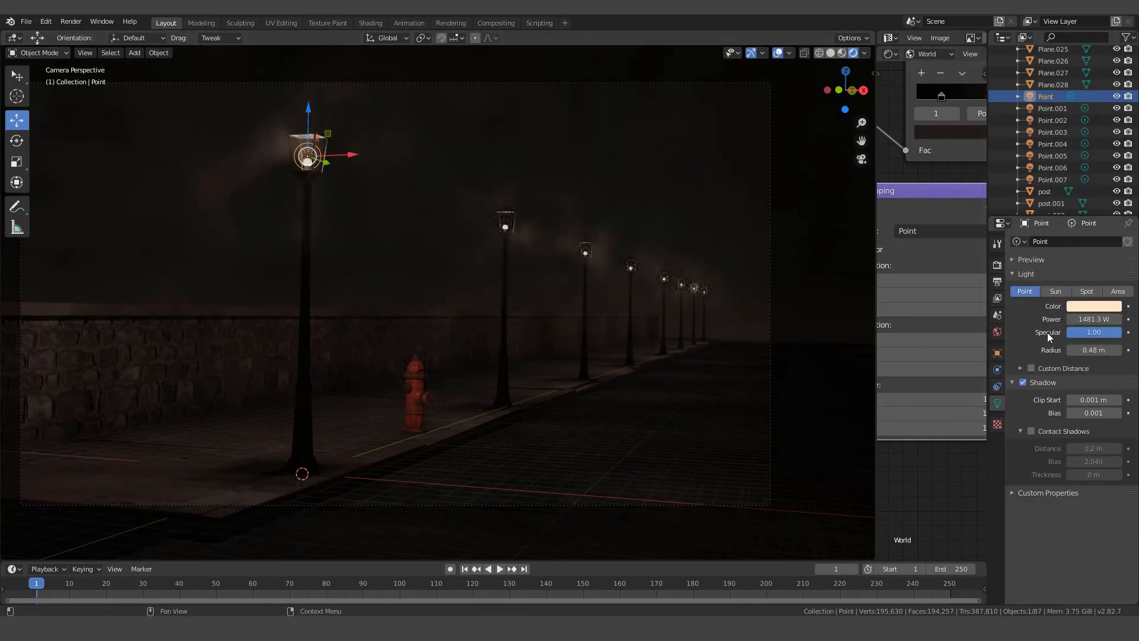